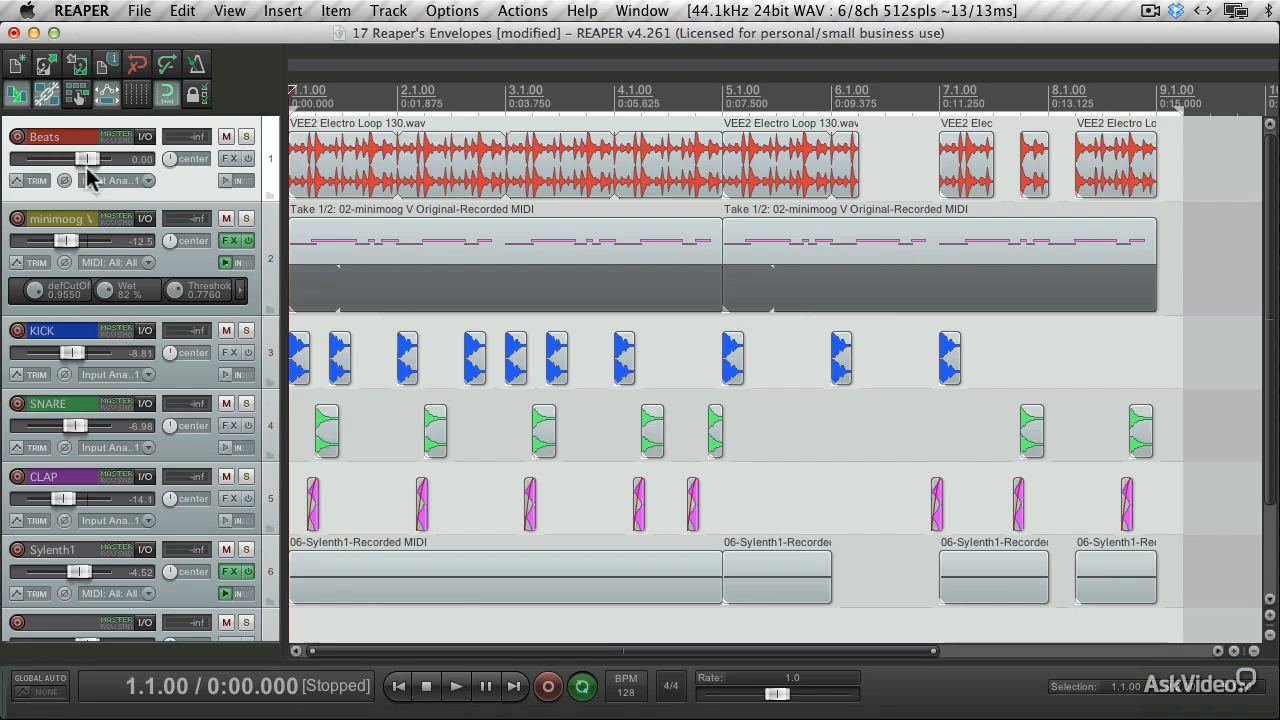
Lower the Beats track's volume to -3.78 dB and view its list of track envelopes.
{"action": "mouse_move", "coordinate": [87, 160]}
{"action": "left_mouse_down"}
{"action": "mouse_move", "coordinate": [45, 160]}
{"action": "mouse_move", "coordinate": [83, 163]}
{"action": "left_mouse_up"}
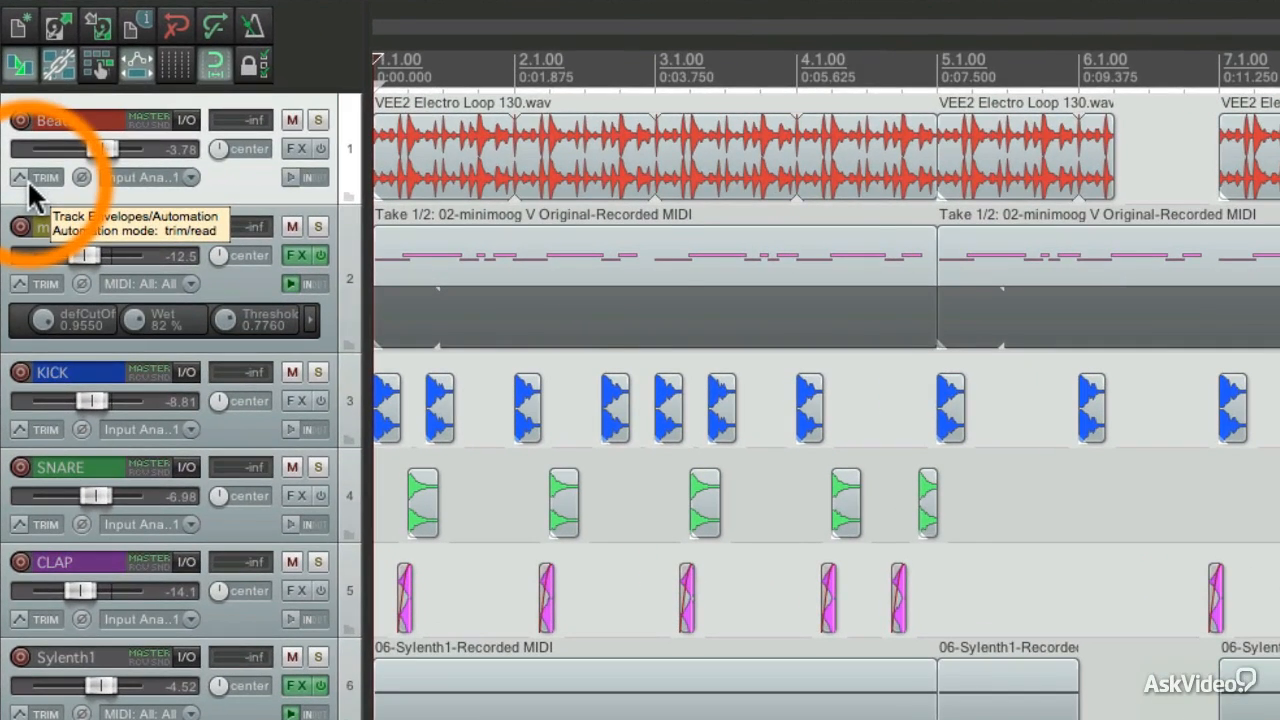
{"action": "left_click", "coordinate": [29, 185]}
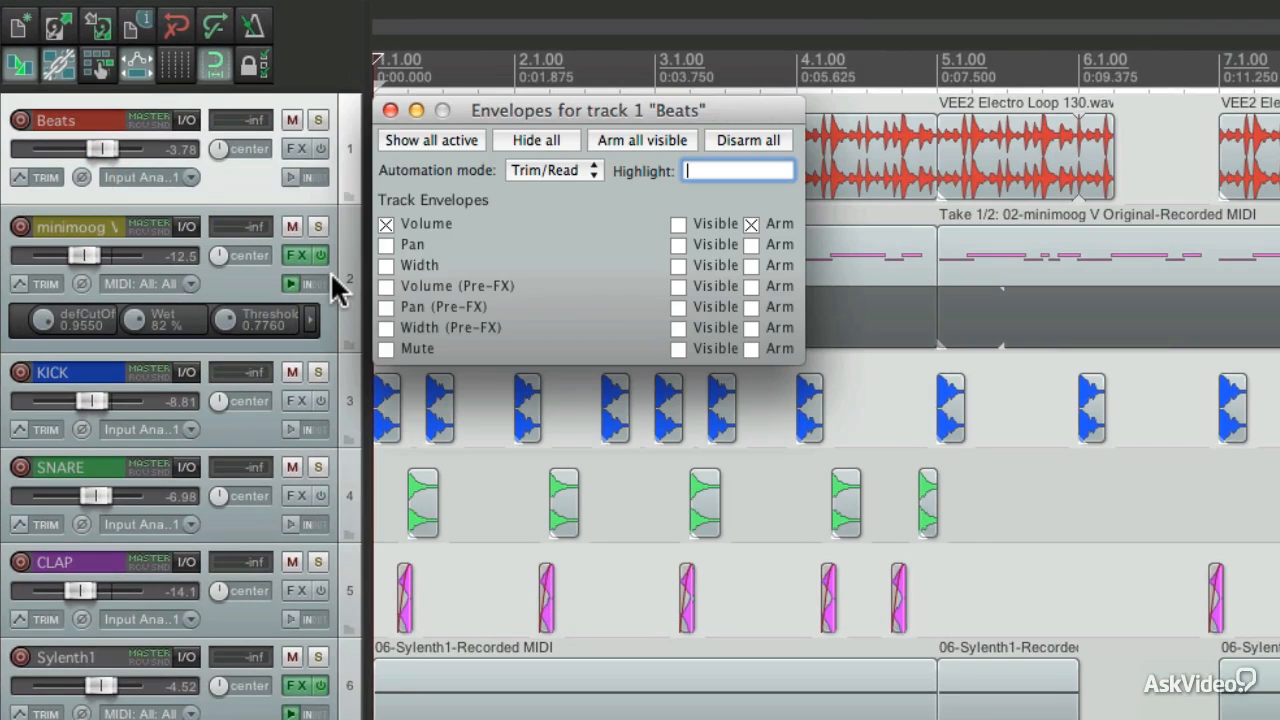
{"action": "key", "text": "Escape"}
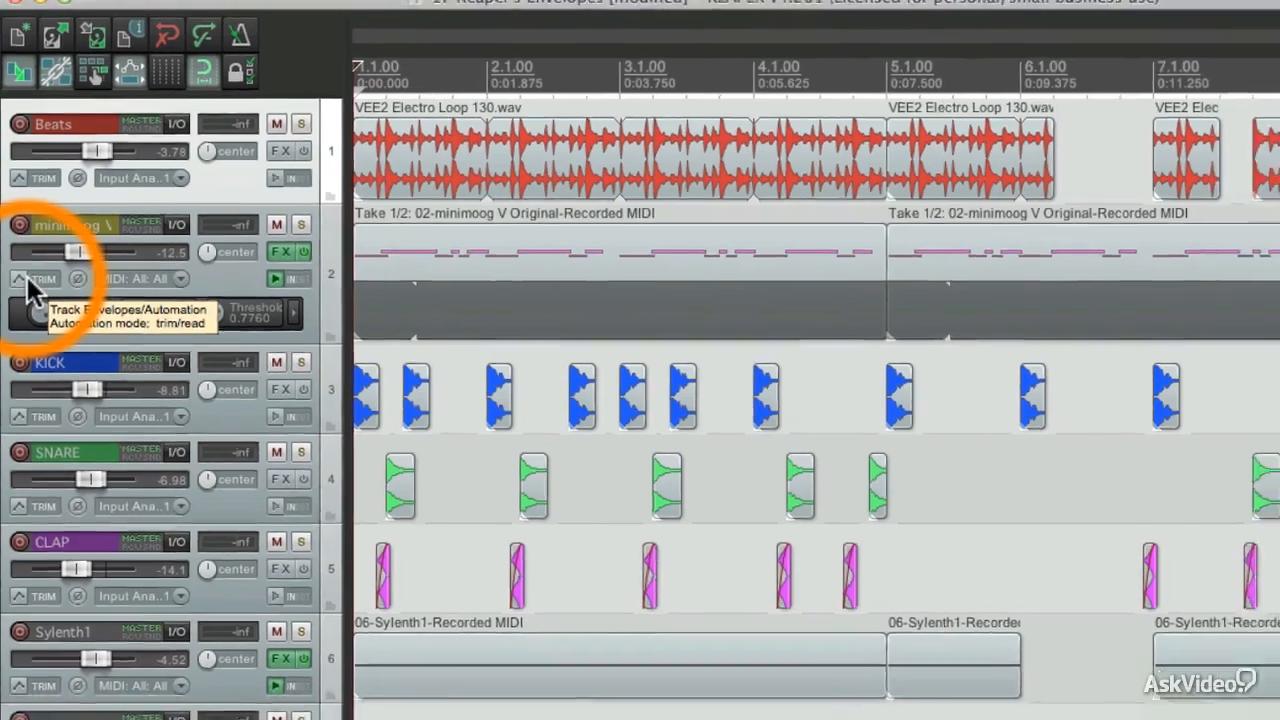
Bring up the minimoog V track's full envelope list, highlight the entries matching "volume", and clear the highlight text.
{"action": "left_click", "coordinate": [24, 286]}
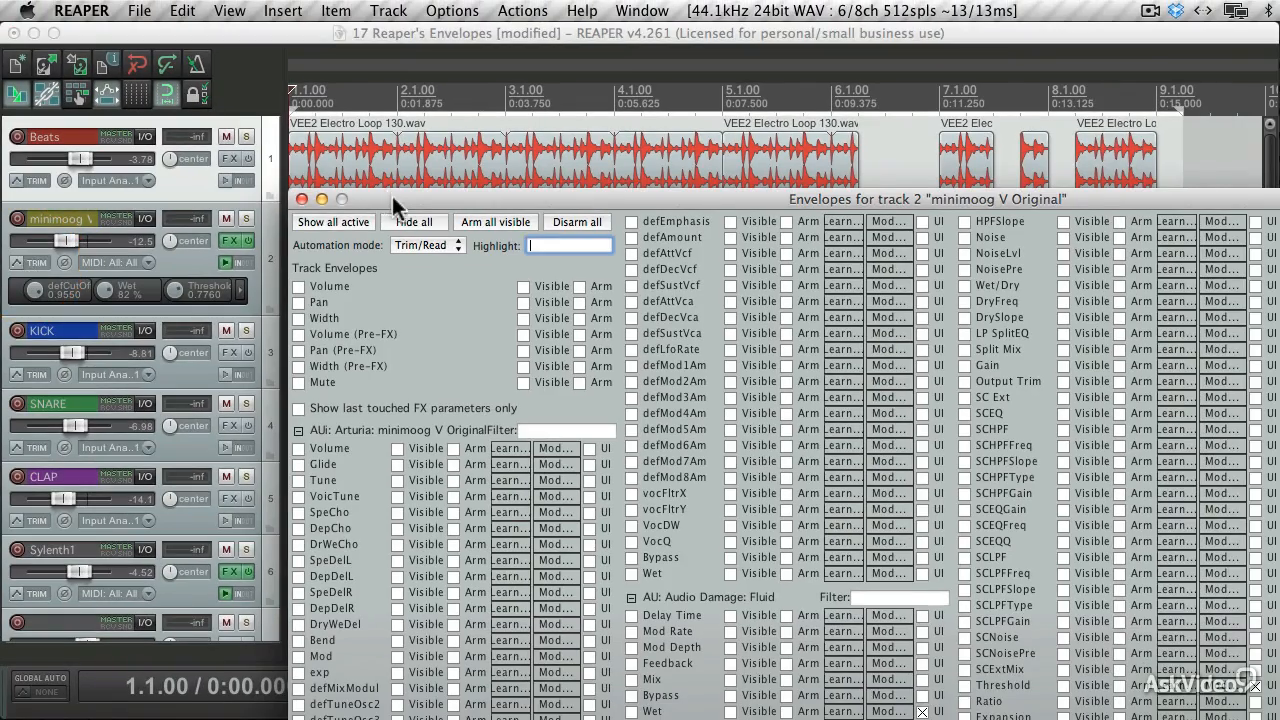
{"action": "left_click_drag", "start_coordinate": [392, 196], "coordinate": [99, 34]}
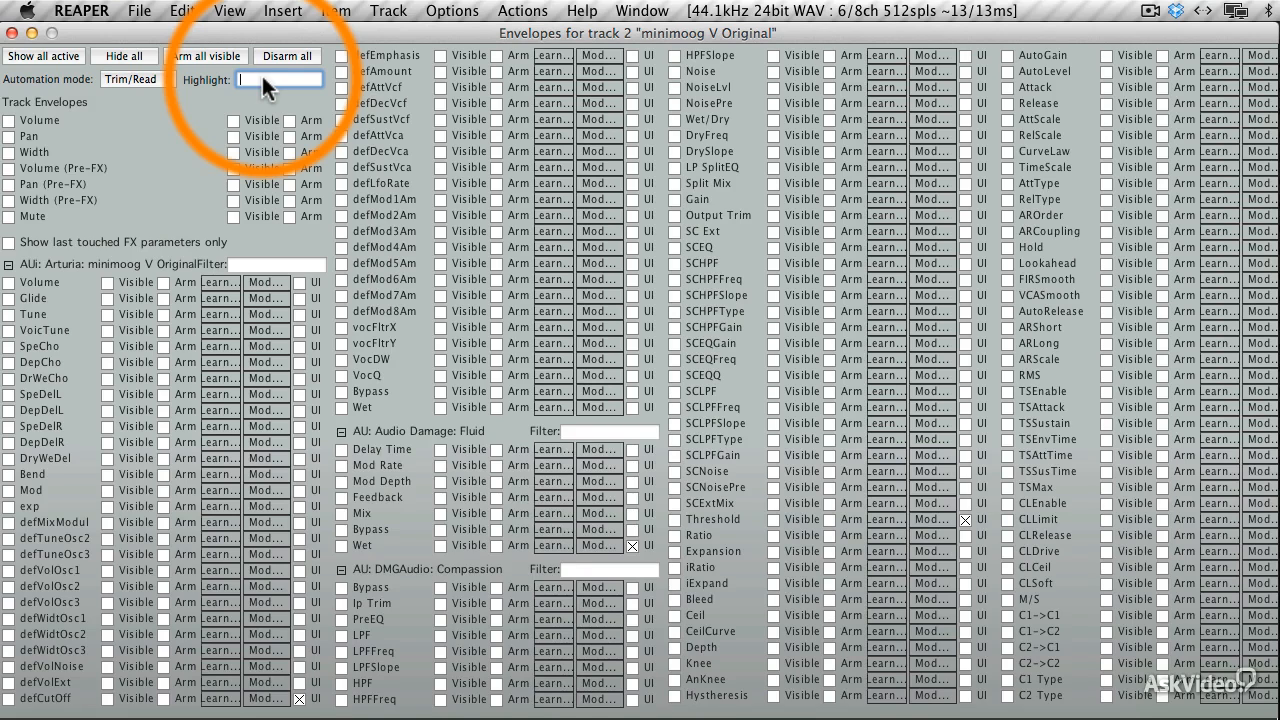
{"action": "type", "text": "volume"}
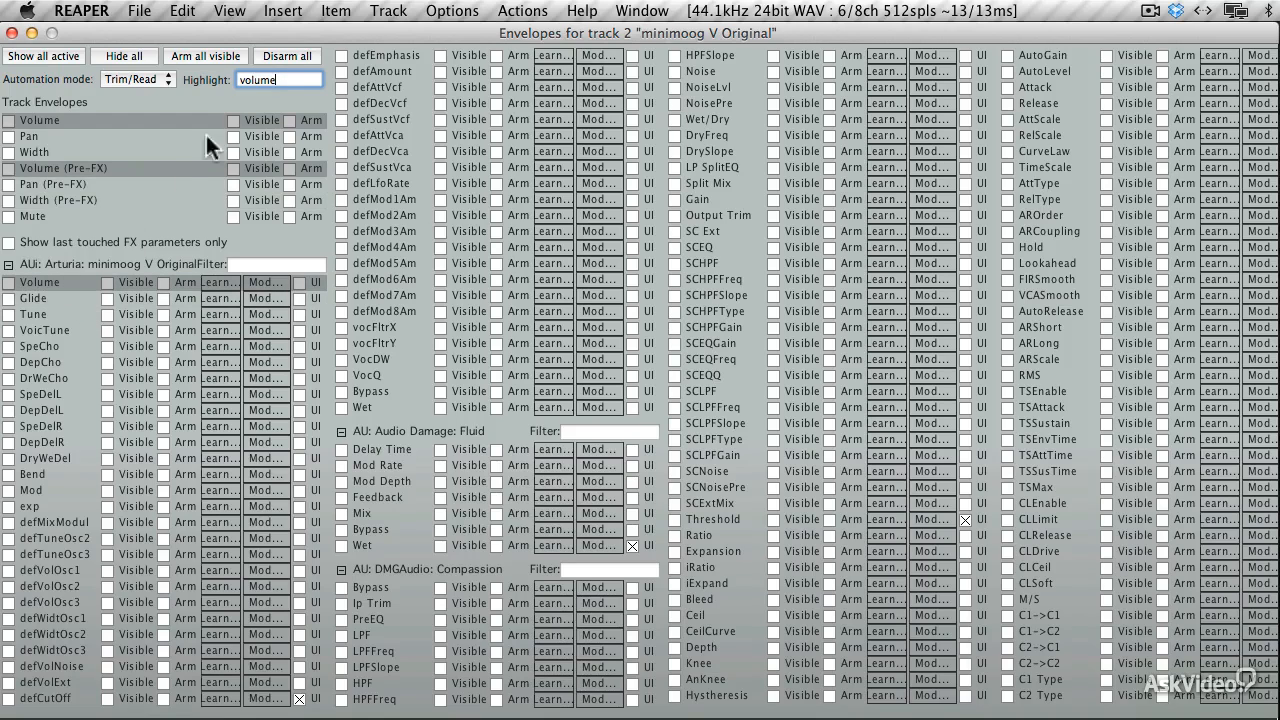
{"action": "key", "text": "BackSpace"}
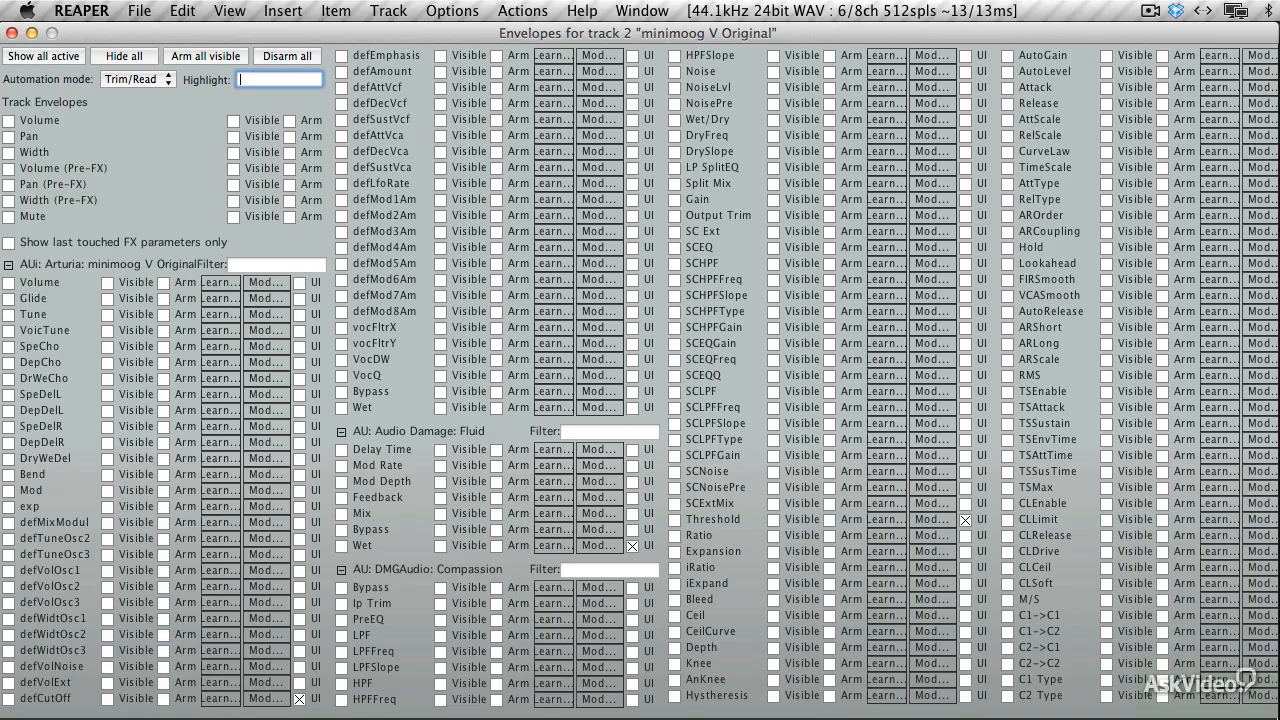
Filter the minimoog V instrument parameters by "tune", clear the filter, and close the envelope list.
{"action": "left_click", "coordinate": [249, 265]}
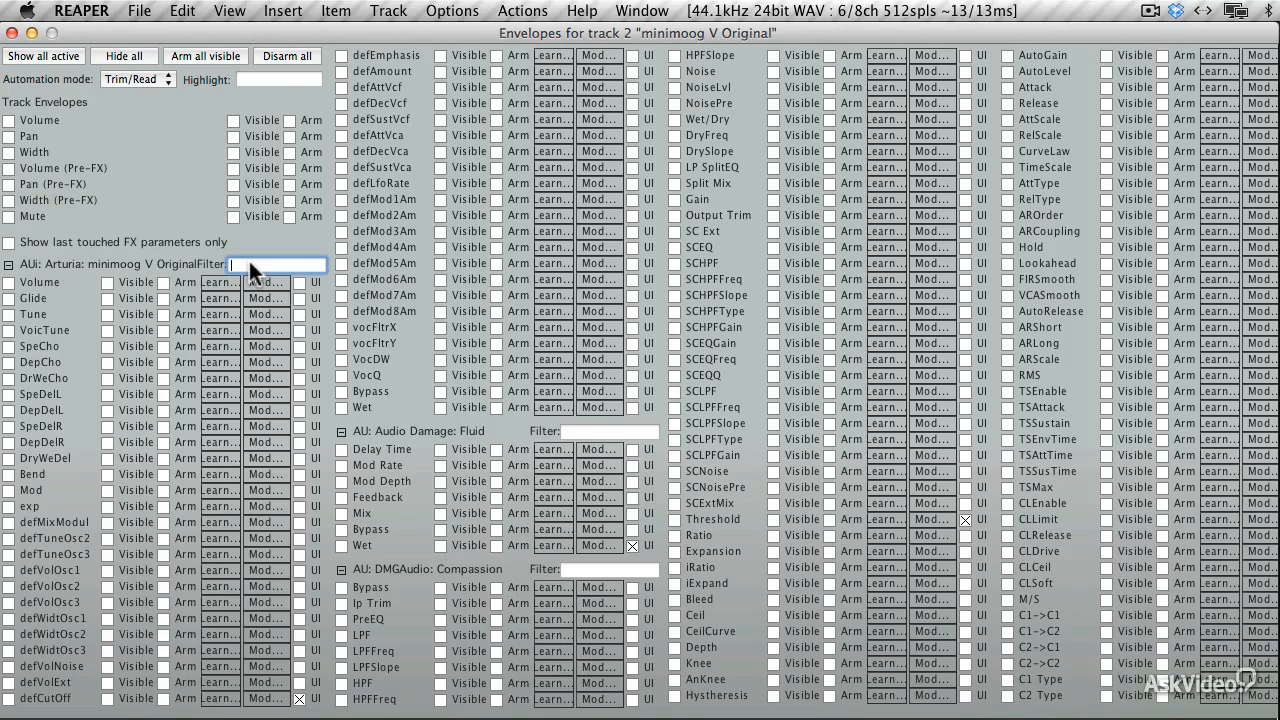
{"action": "type", "text": "tune"}
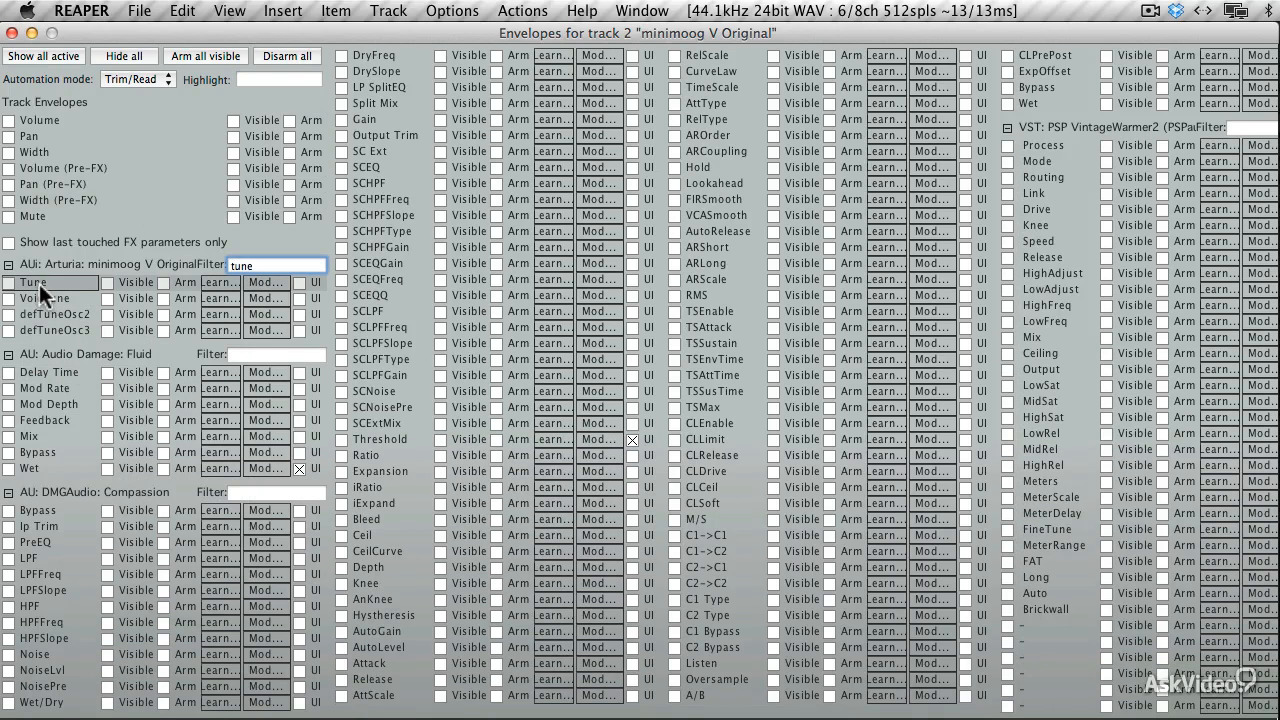
{"action": "key", "text": "BackSpace"}
{"action": "key", "text": "BackSpace"}
{"action": "key", "text": "BackSpace"}
{"action": "key", "text": "BackSpace"}
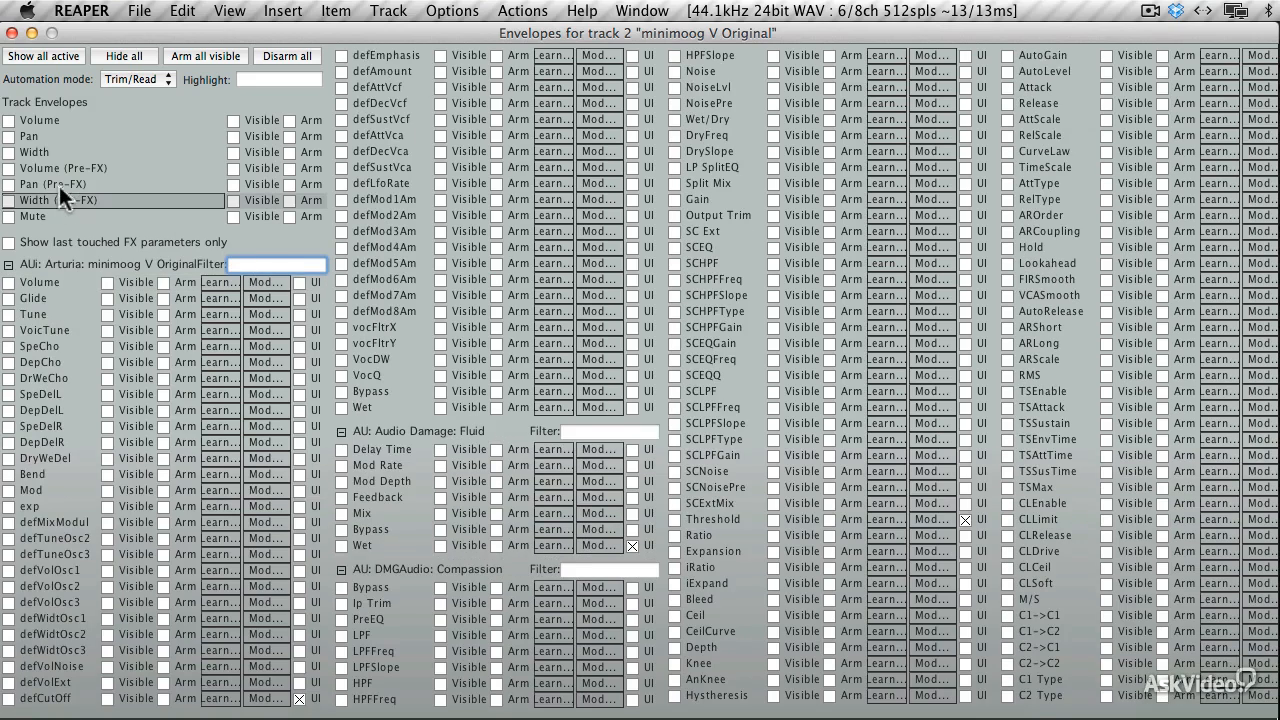
{"action": "left_click", "coordinate": [14, 33]}
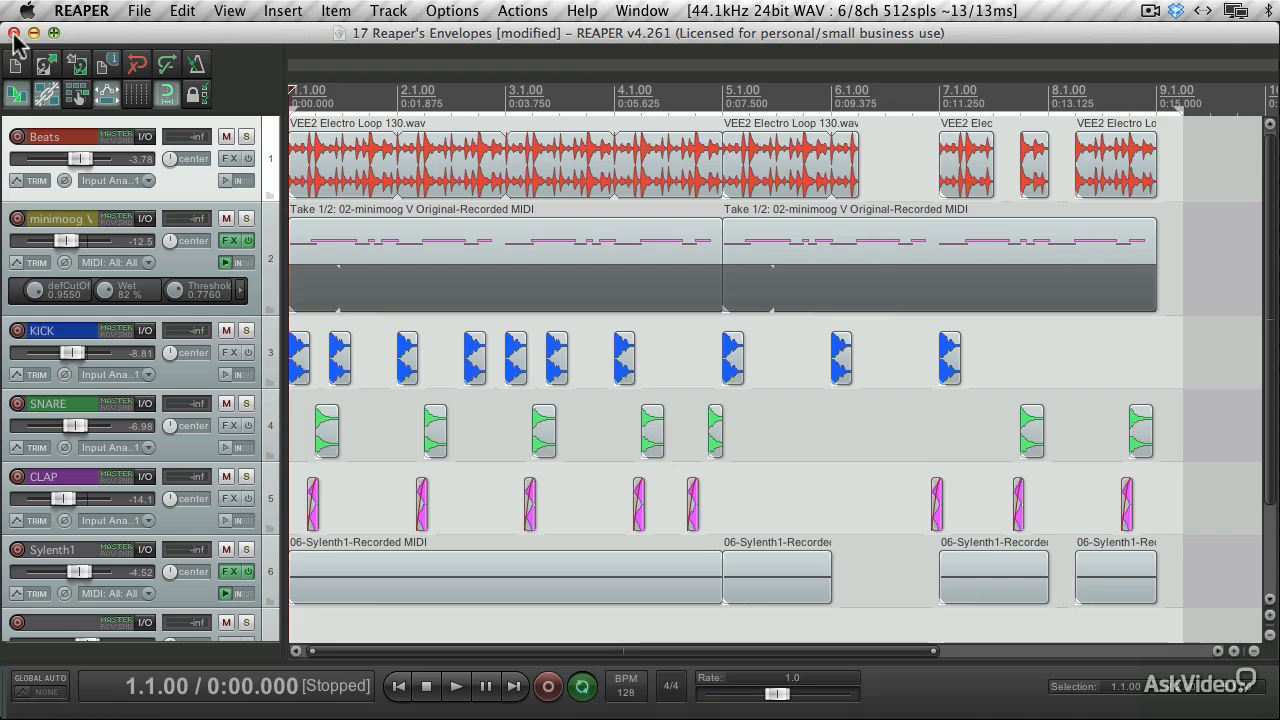
Show the Volume envelope of the Beats track and lower the envelope line to -1.34 dB.
{"action": "left_click", "coordinate": [14, 184]}
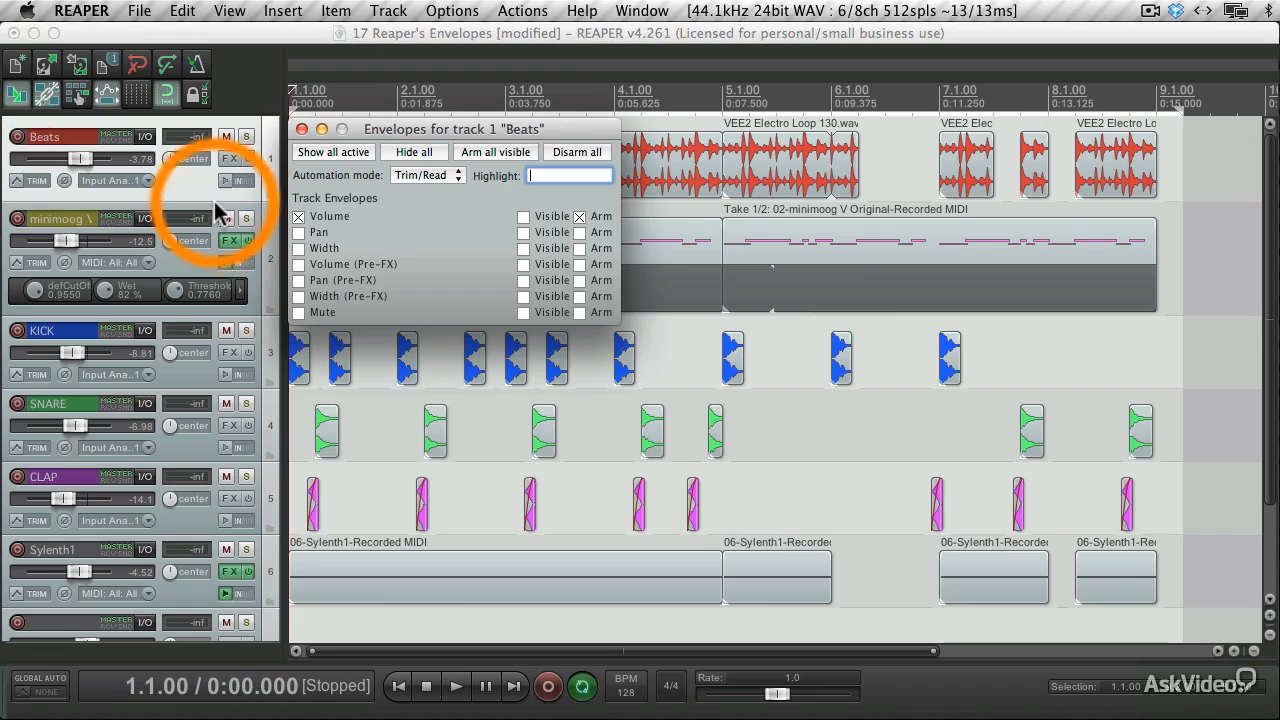
{"action": "left_click", "coordinate": [301, 220]}
{"action": "left_click", "coordinate": [299, 218]}
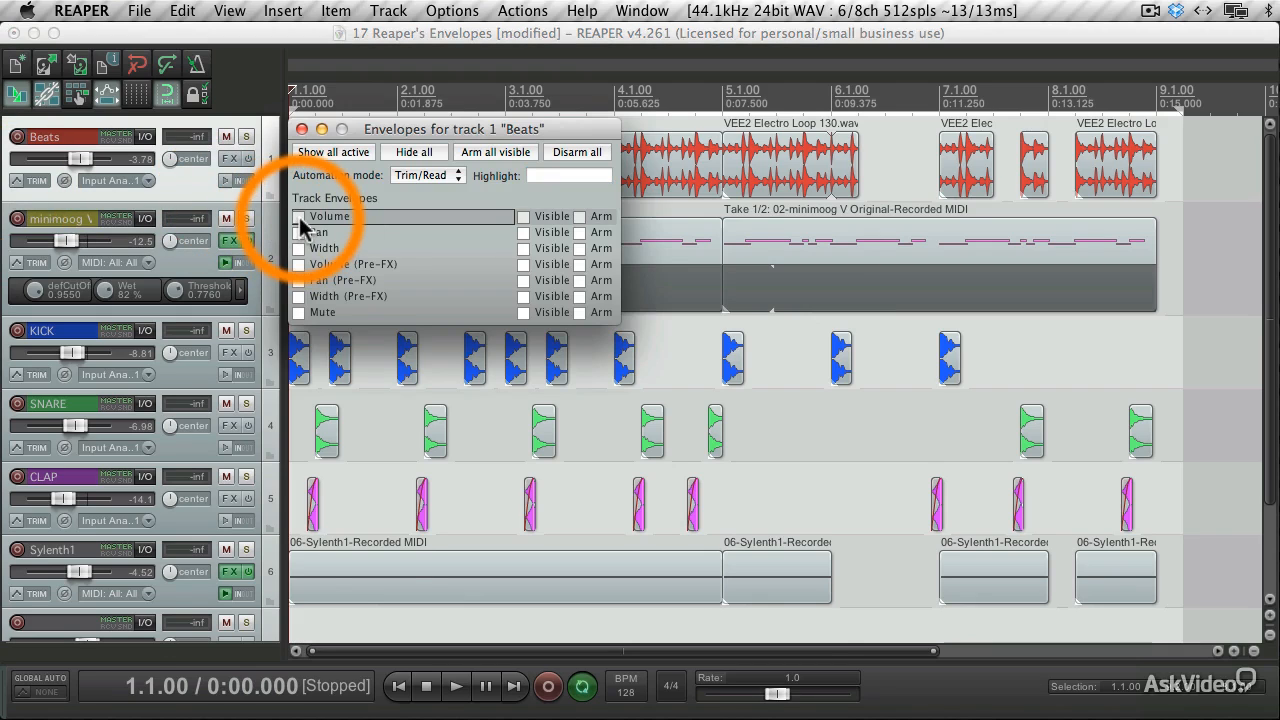
{"action": "left_click", "coordinate": [299, 218]}
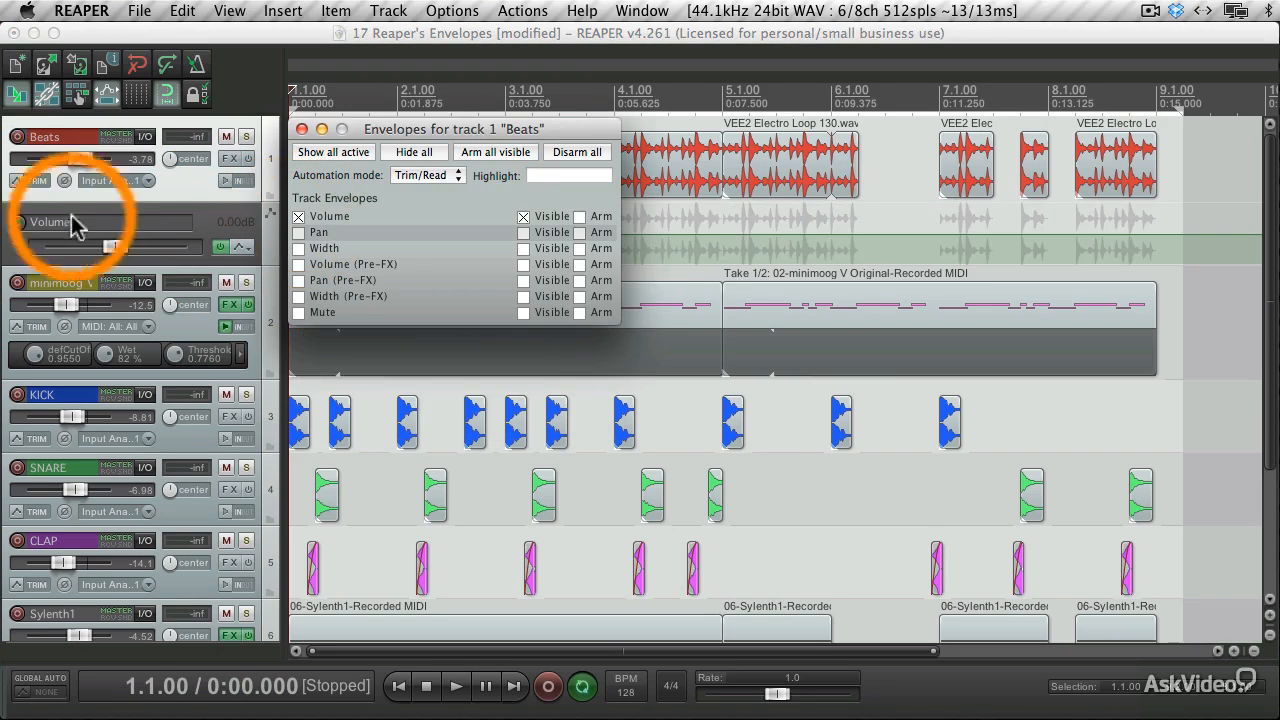
{"action": "left_click", "coordinate": [301, 129]}
{"action": "mouse_move", "coordinate": [441, 241]}
{"action": "left_mouse_down"}
{"action": "mouse_move", "coordinate": [440, 268]}
{"action": "mouse_move", "coordinate": [441, 226]}
{"action": "mouse_move", "coordinate": [441, 249]}
{"action": "left_mouse_up"}
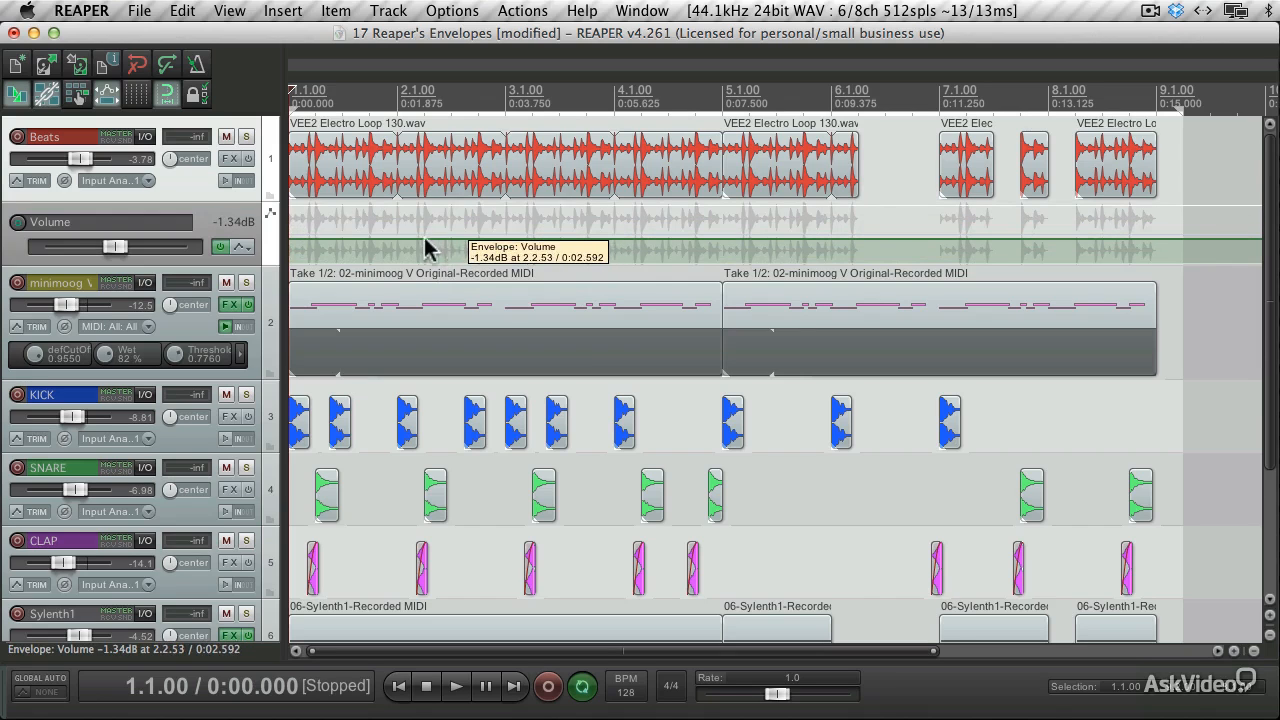
Create three points on the Beats volume envelope between bars 1 and 3 and raise the last one to about +1.43 dB.
{"action": "right_click", "coordinate": [366, 243]}
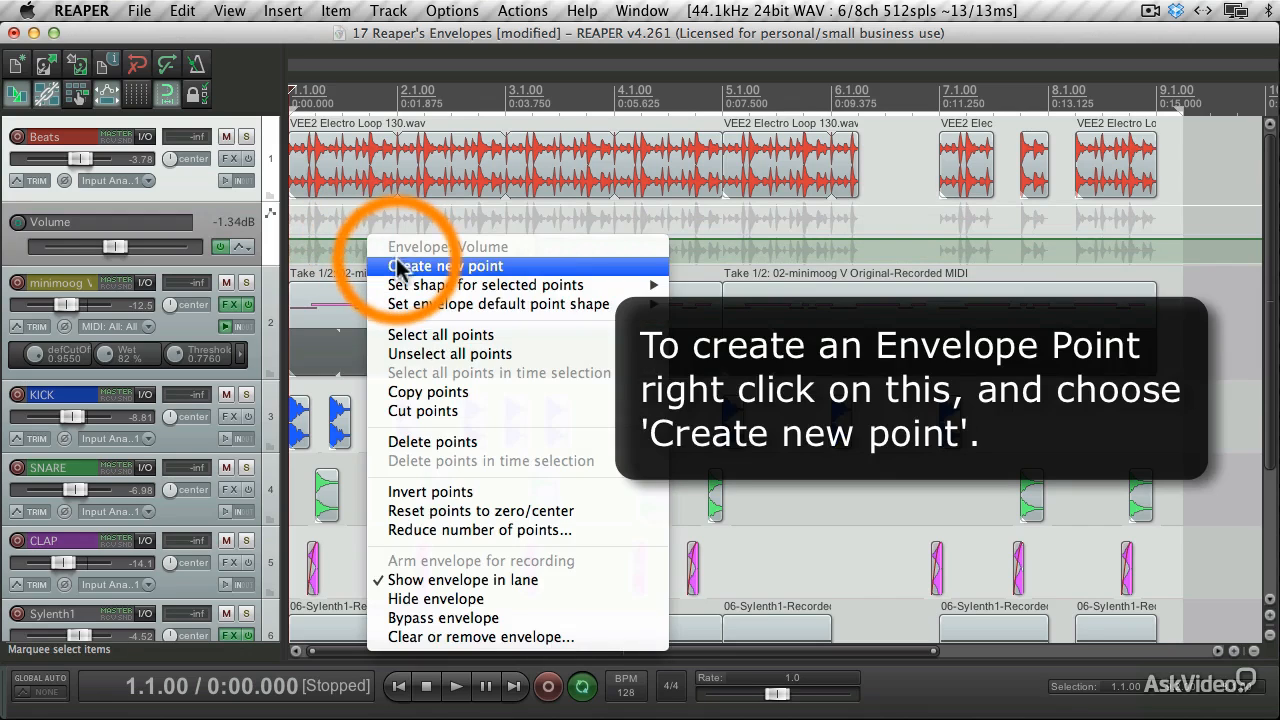
{"action": "left_click", "coordinate": [400, 266]}
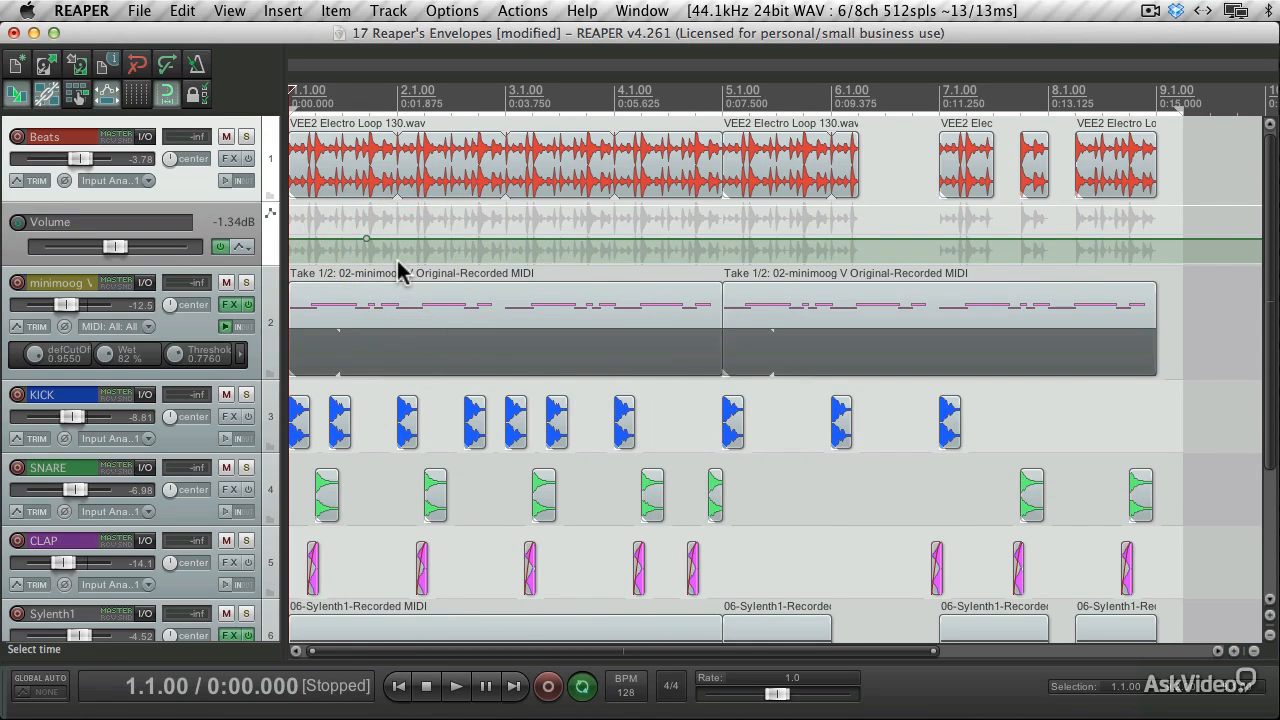
{"action": "right_click", "coordinate": [431, 250]}
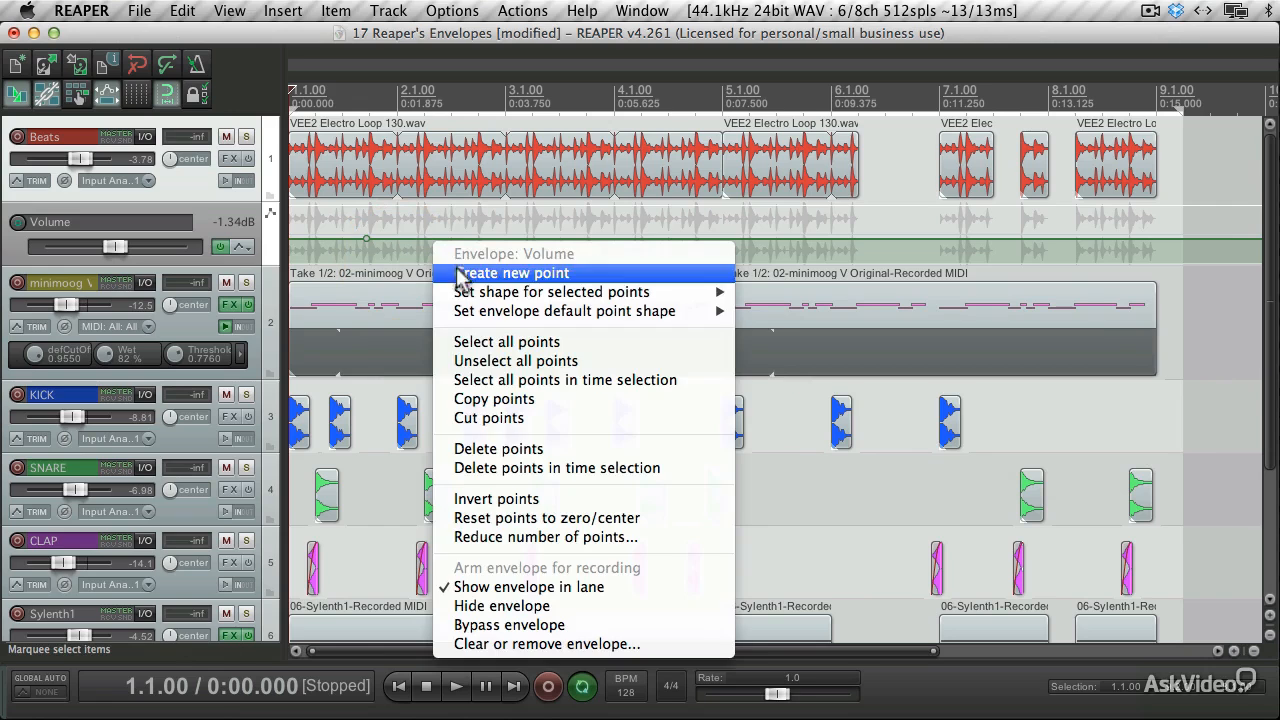
{"action": "left_click", "coordinate": [456, 272]}
{"action": "right_click", "coordinate": [510, 250]}
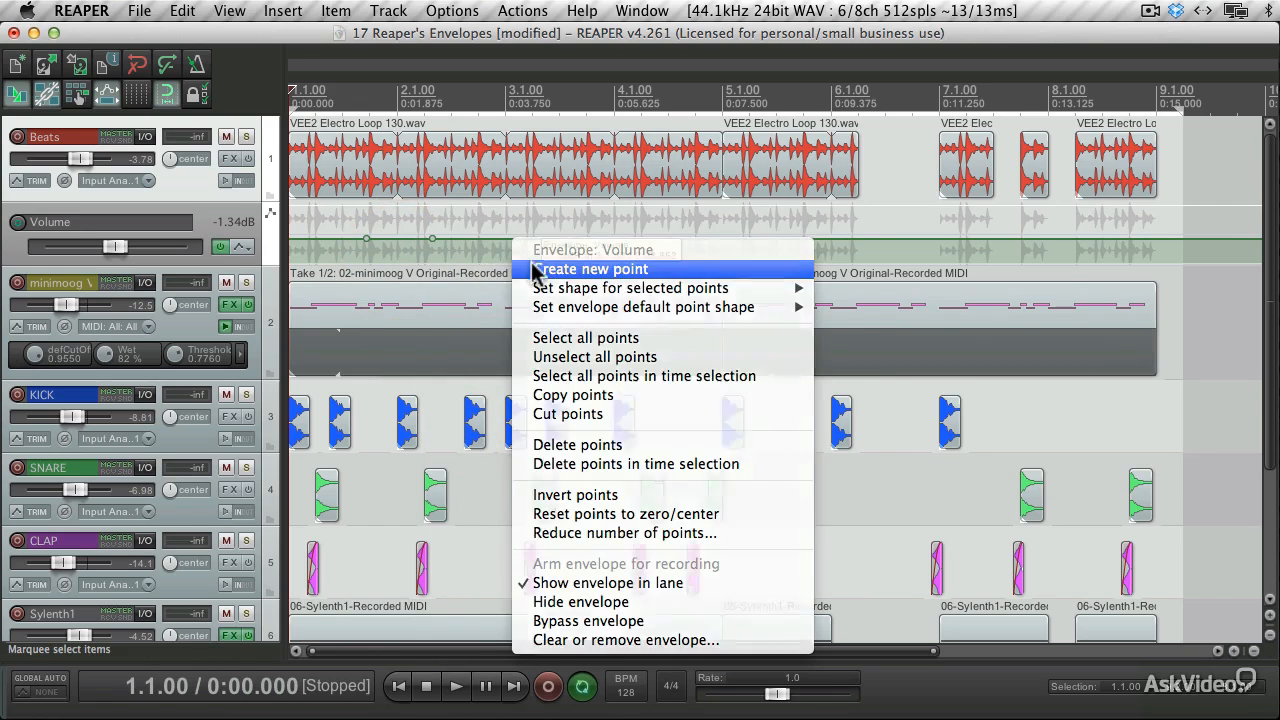
{"action": "left_click", "coordinate": [535, 272]}
{"action": "left_click_drag", "start_coordinate": [380, 245], "coordinate": [512, 232]}
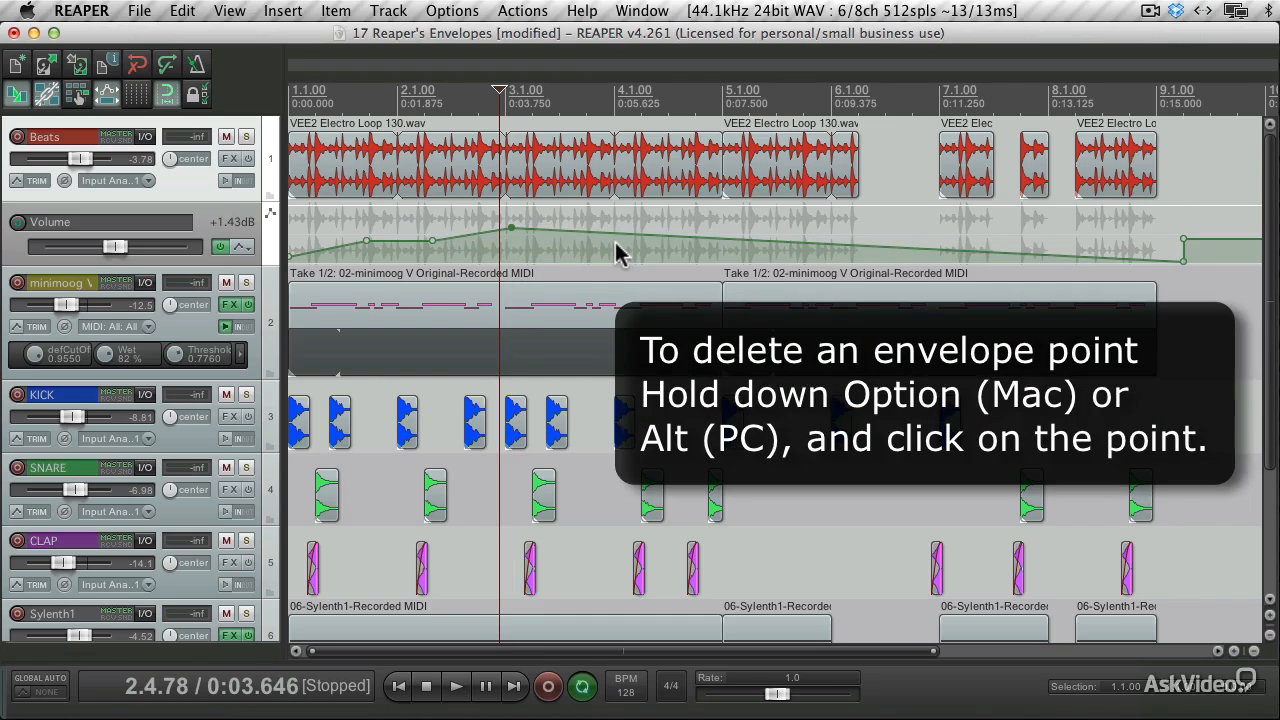
Delete the points from the Beats volume envelope so the line is flat again.
{"action": "left_click", "coordinate": [512, 231], "text": "alt"}
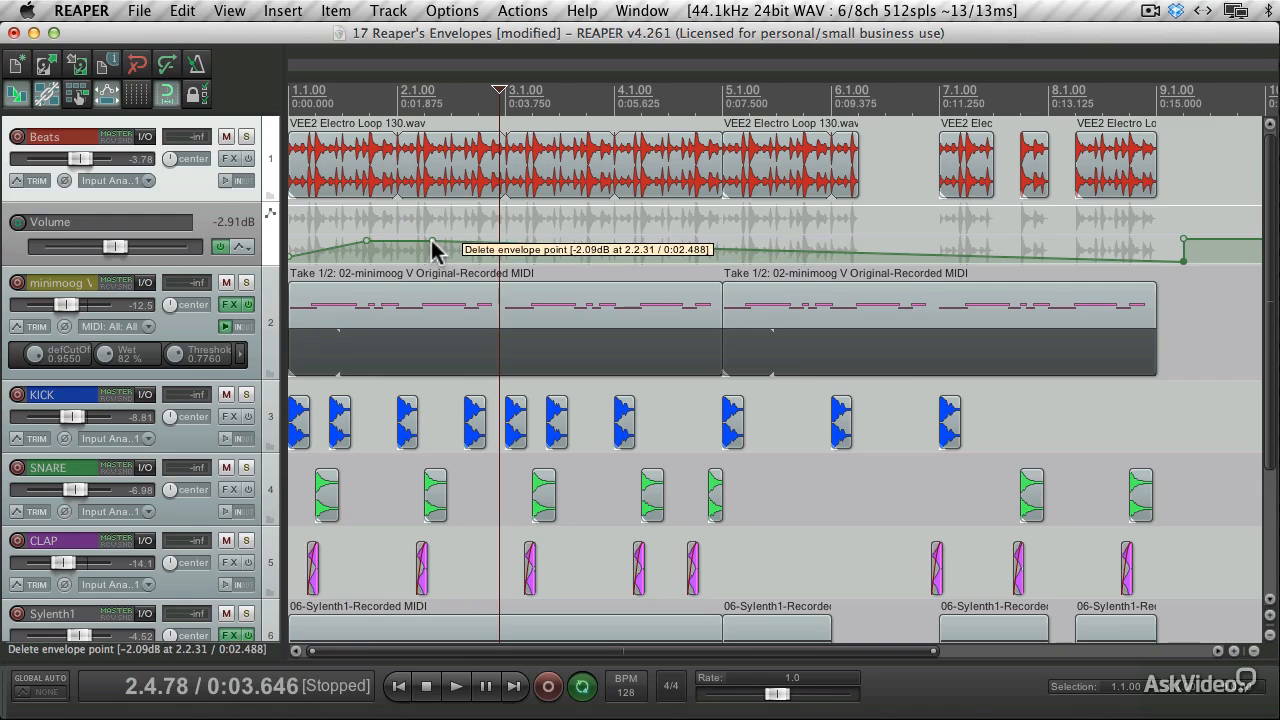
{"action": "left_click", "coordinate": [432, 244], "text": "alt"}
{"action": "left_click", "coordinate": [370, 245], "text": "alt"}
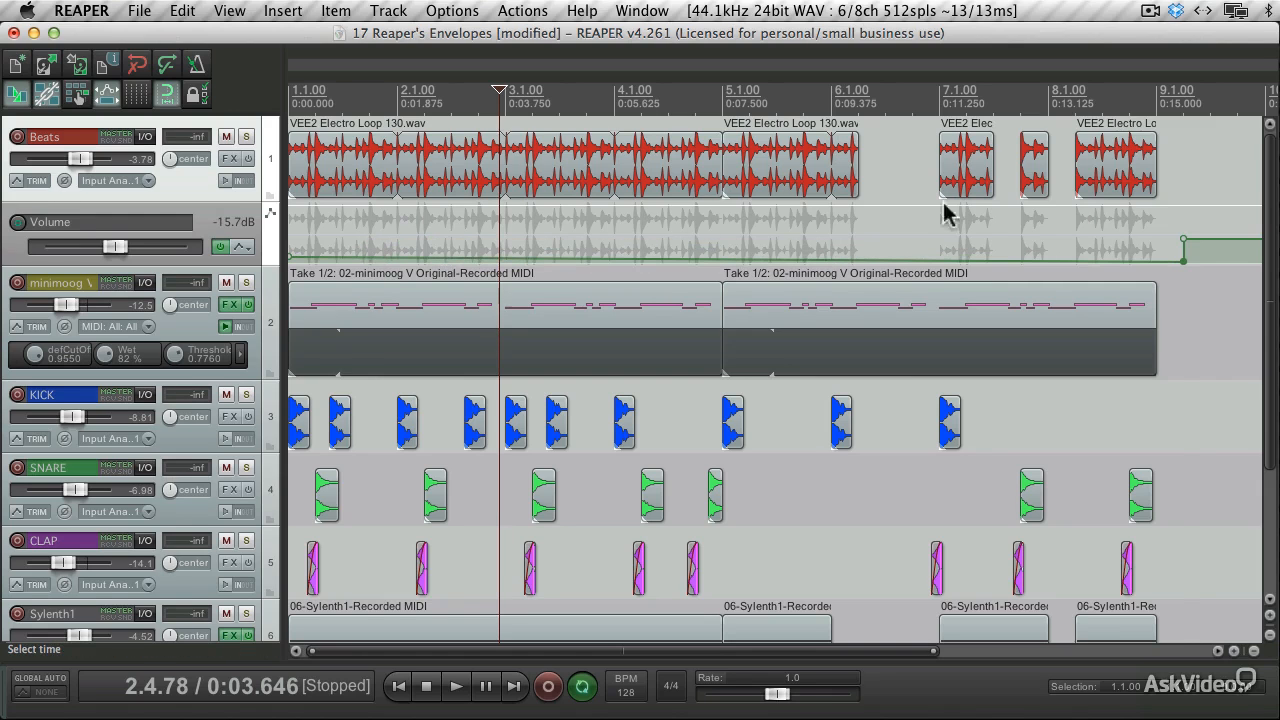
{"action": "key", "text": "Delete"}
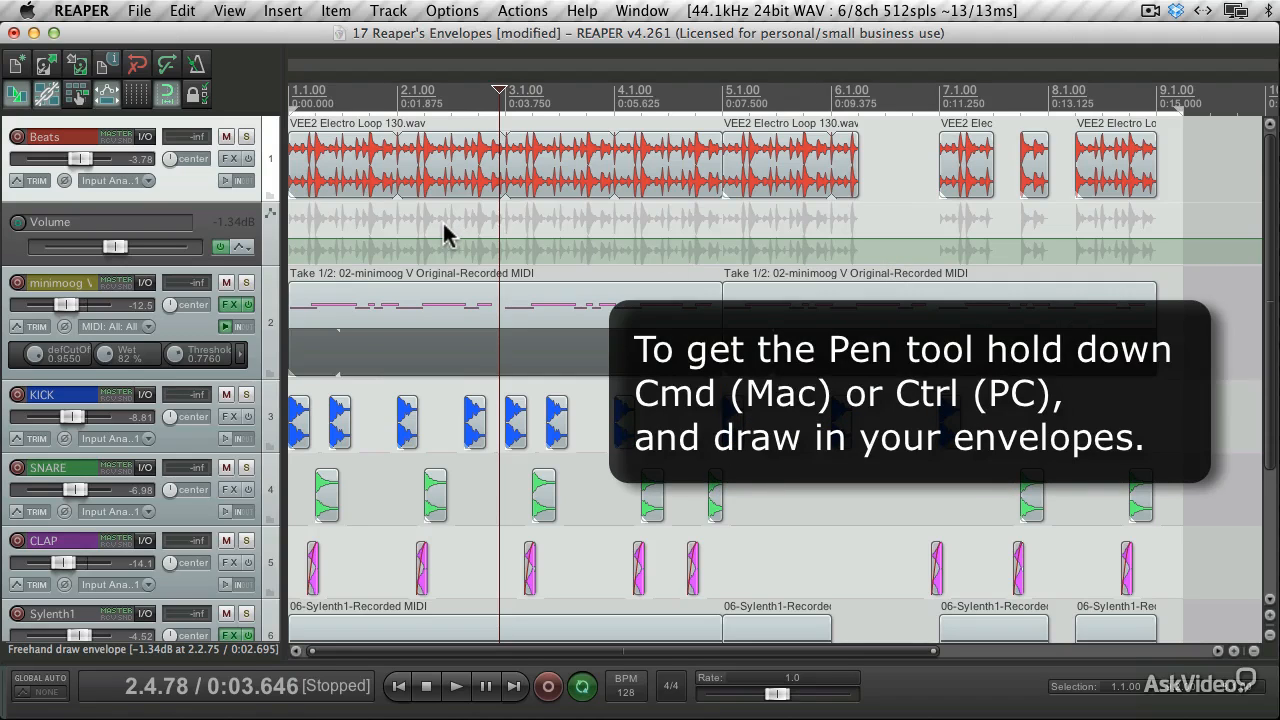
Draw a freehand wave on the Beats volume envelope from late bar 1 to bar 4, select that range, and shift the points slightly earlier.
{"action": "mouse_move", "coordinate": [376, 240]}
{"action": "left_mouse_down"}
{"action": "mouse_move", "coordinate": [406, 229]}
{"action": "mouse_move", "coordinate": [450, 252]}
{"action": "mouse_move", "coordinate": [568, 226]}
{"action": "mouse_move", "coordinate": [622, 258]}
{"action": "left_mouse_up"}
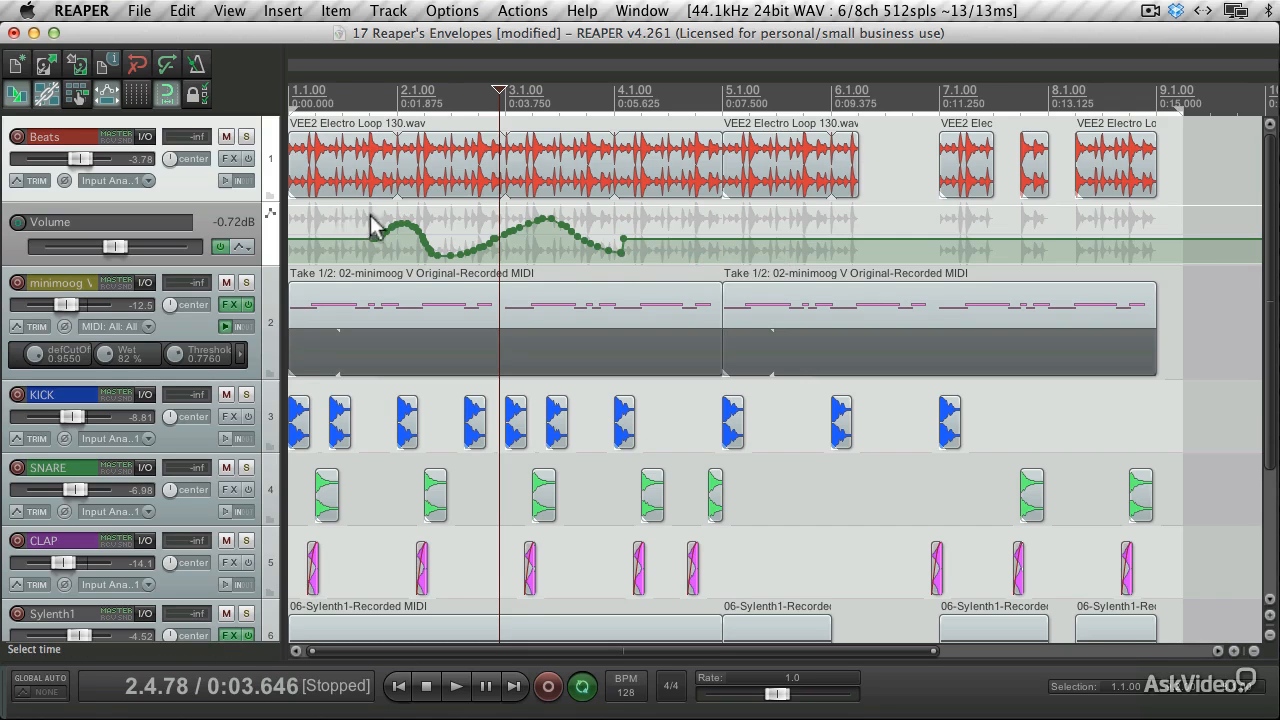
{"action": "left_click_drag", "start_coordinate": [370, 214], "coordinate": [646, 229]}
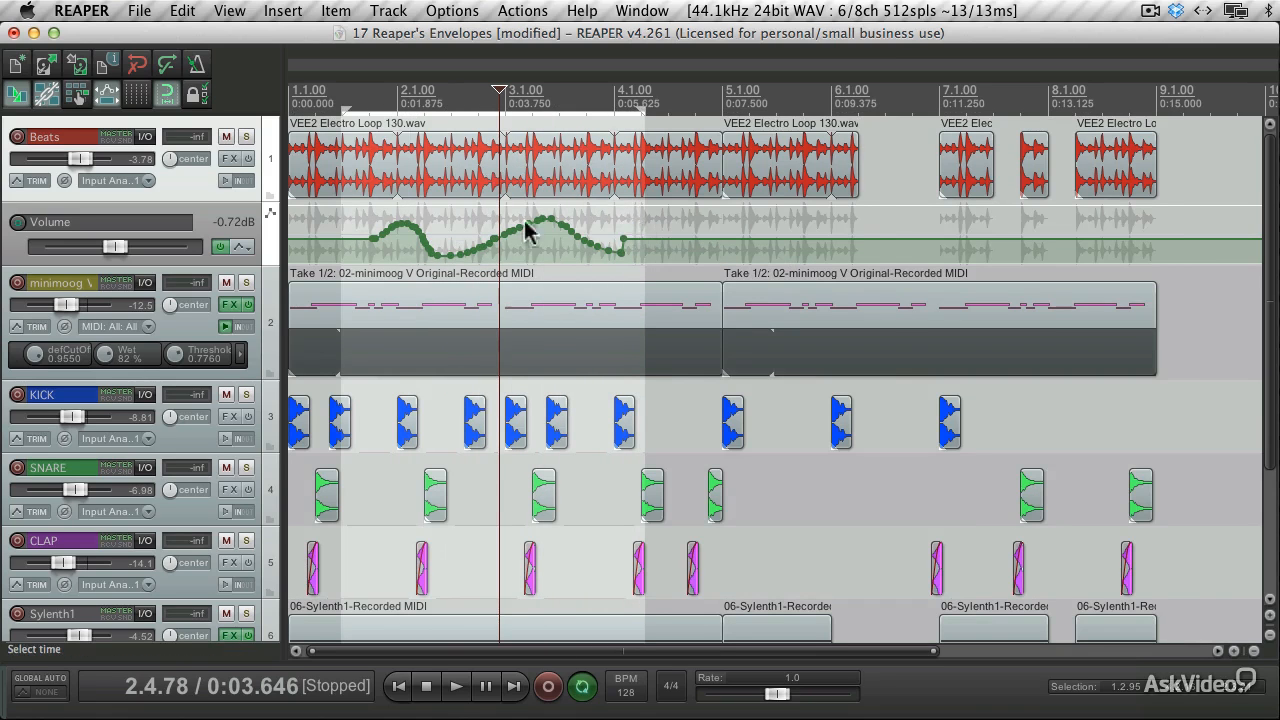
{"action": "left_click_drag", "start_coordinate": [429, 230], "coordinate": [376, 230]}
Paste a copy of the selected envelope points at 4.3.64 and undo the paste.
{"action": "left_click", "coordinate": [686, 130]}
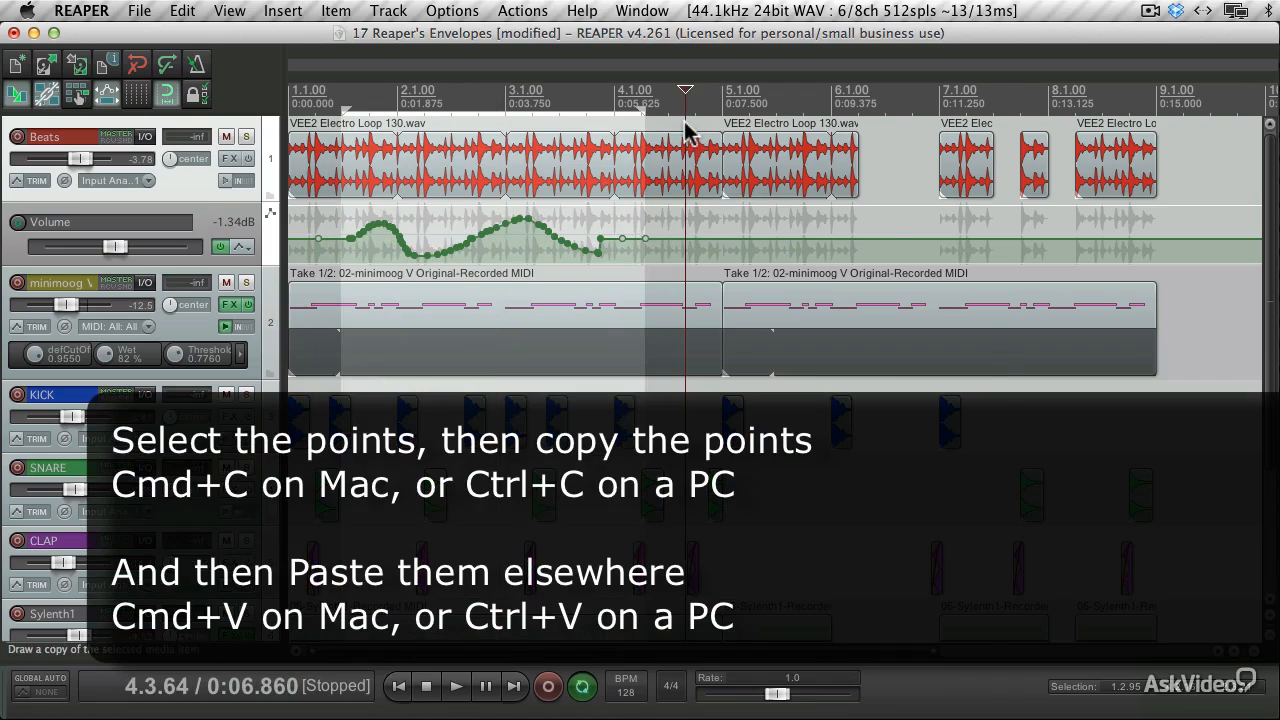
{"action": "key", "text": "super+v"}
{"action": "key", "text": "super+z"}
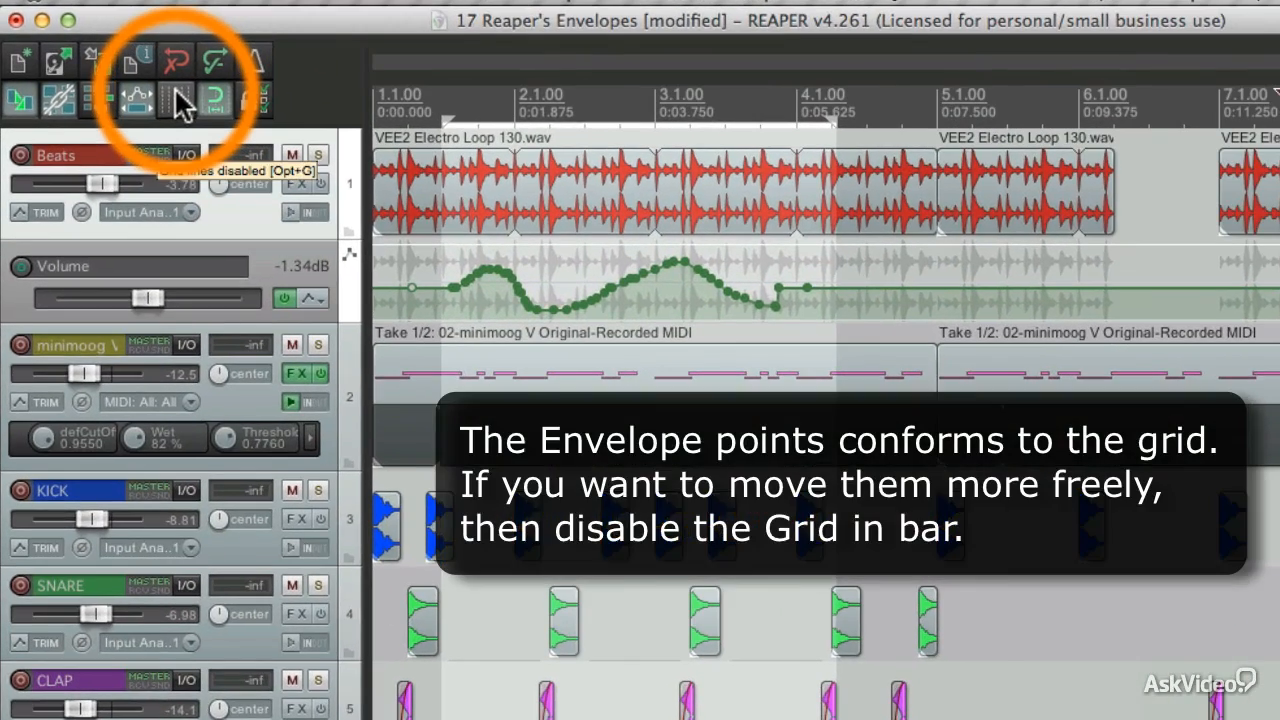
Toggle the grid to shift the drawn envelope points to around bar 2, and move the volume envelope to the media lane.
{"action": "left_click", "coordinate": [170, 92]}
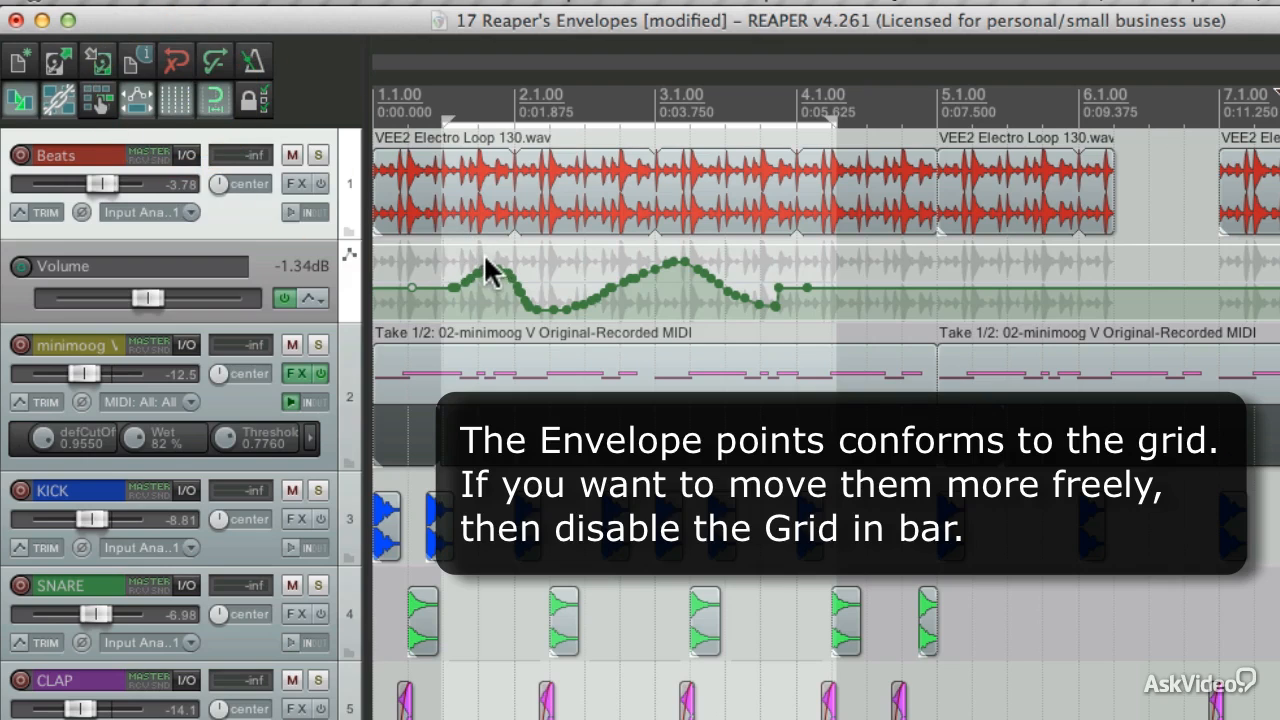
{"action": "left_click_drag", "start_coordinate": [487, 270], "coordinate": [575, 272]}
{"action": "left_click", "coordinate": [316, 300]}
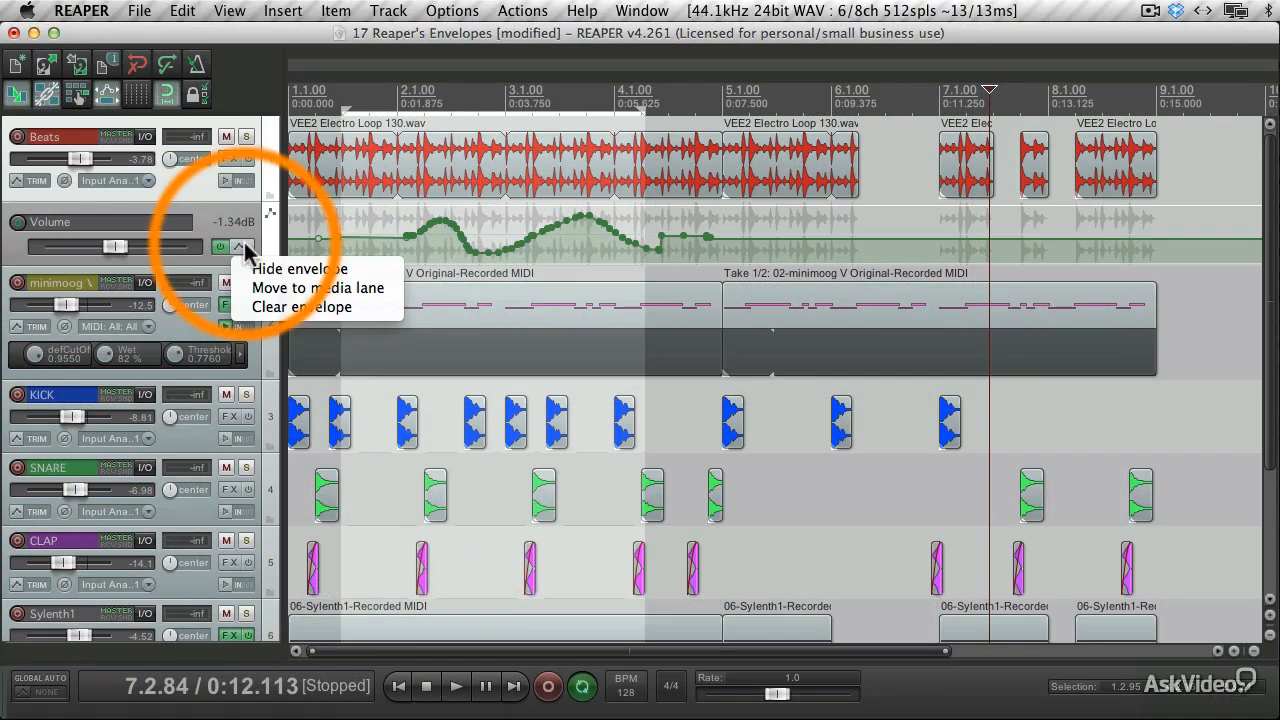
{"action": "left_click", "coordinate": [304, 295]}
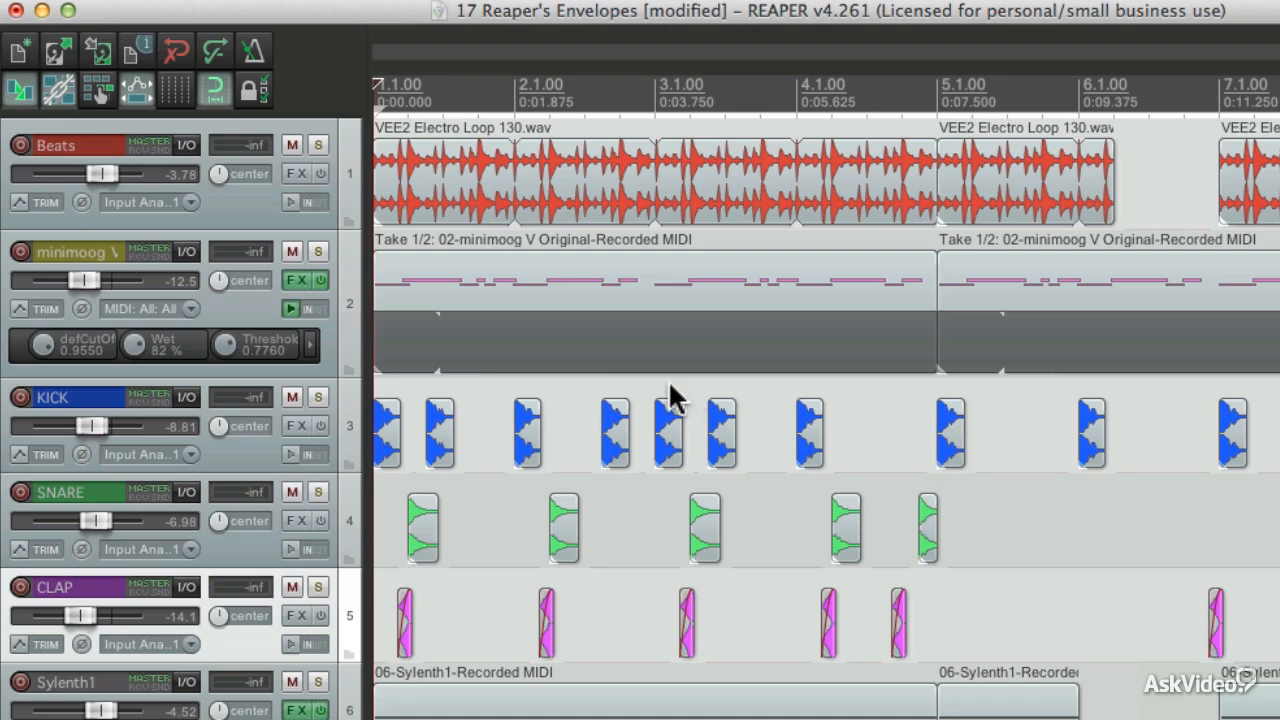
Review the automation modes available for the Beats track and close its envelope window.
{"action": "left_click", "coordinate": [19, 203]}
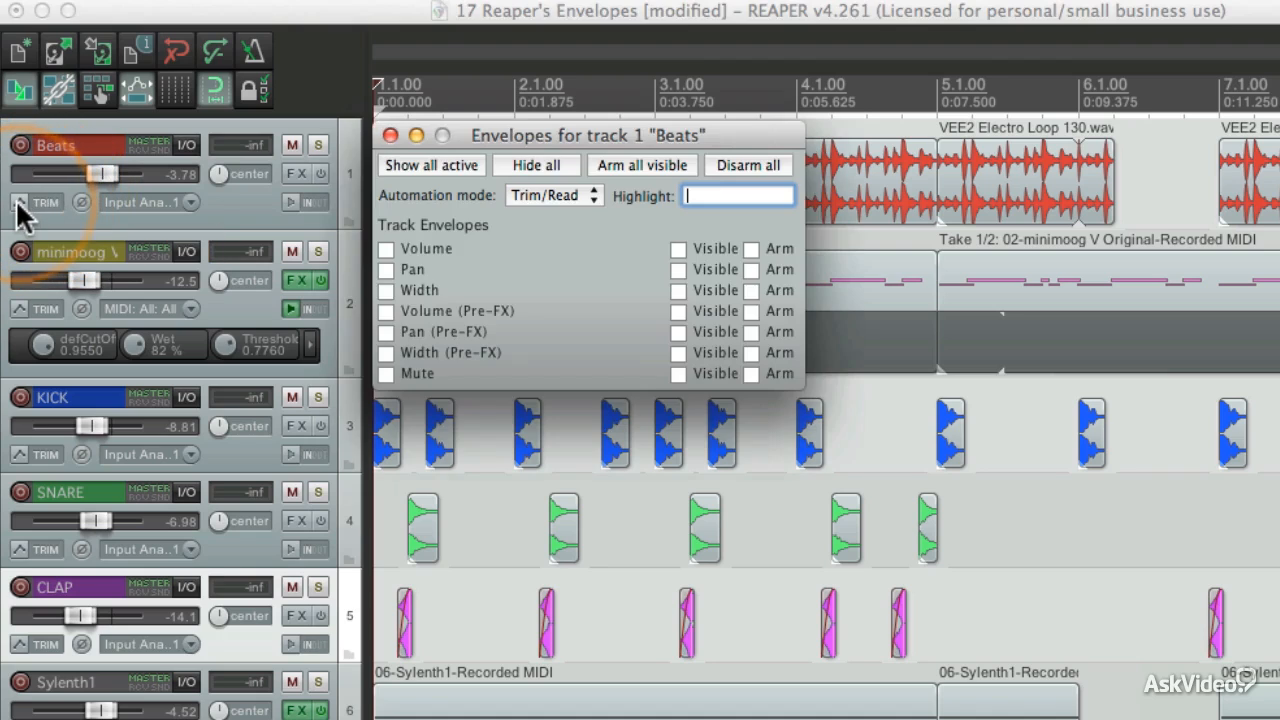
{"action": "left_click", "coordinate": [508, 198]}
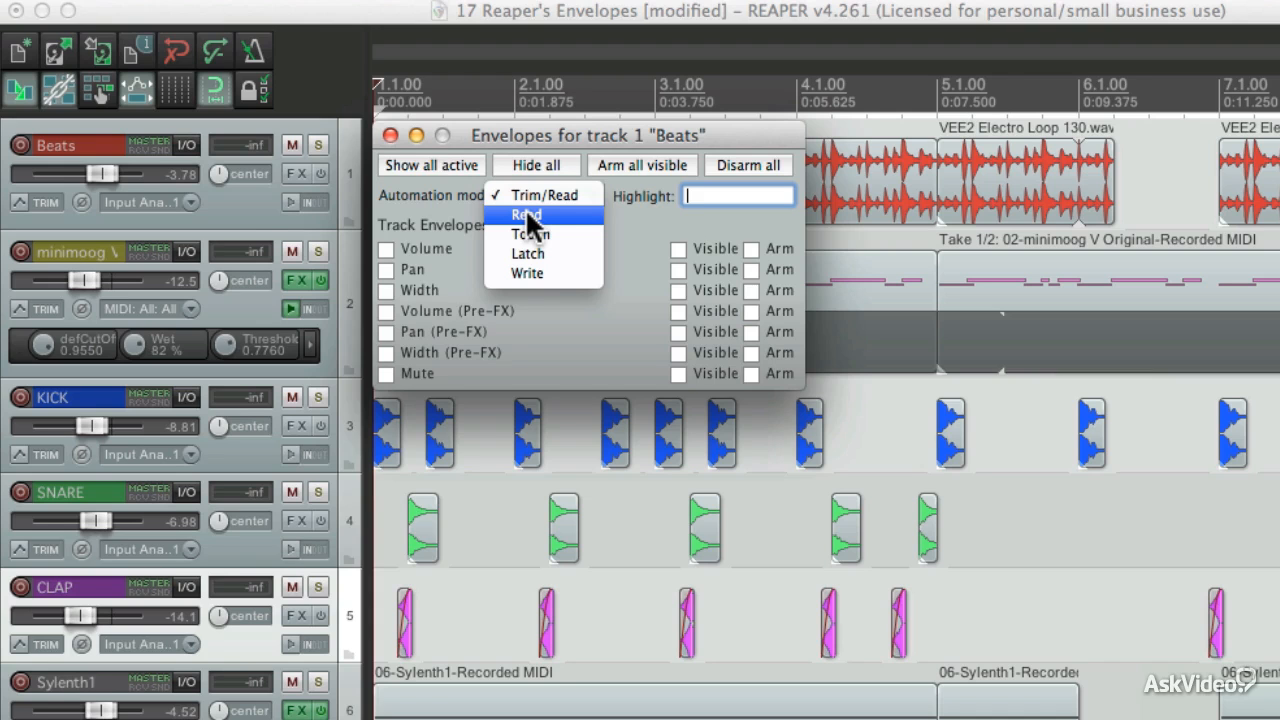
{"action": "left_click", "coordinate": [251, 229]}
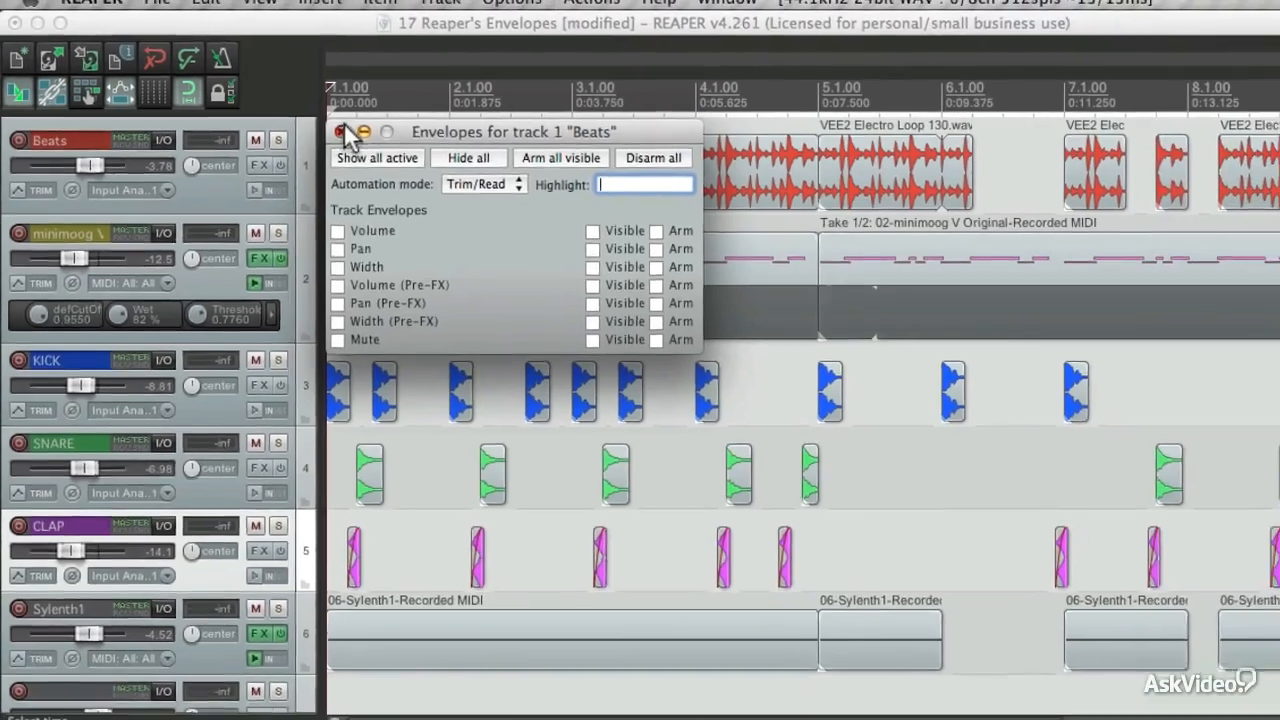
{"action": "left_click", "coordinate": [383, 134]}
Set the Beats track's automation mode to Write.
{"action": "left_click", "coordinate": [19, 205]}
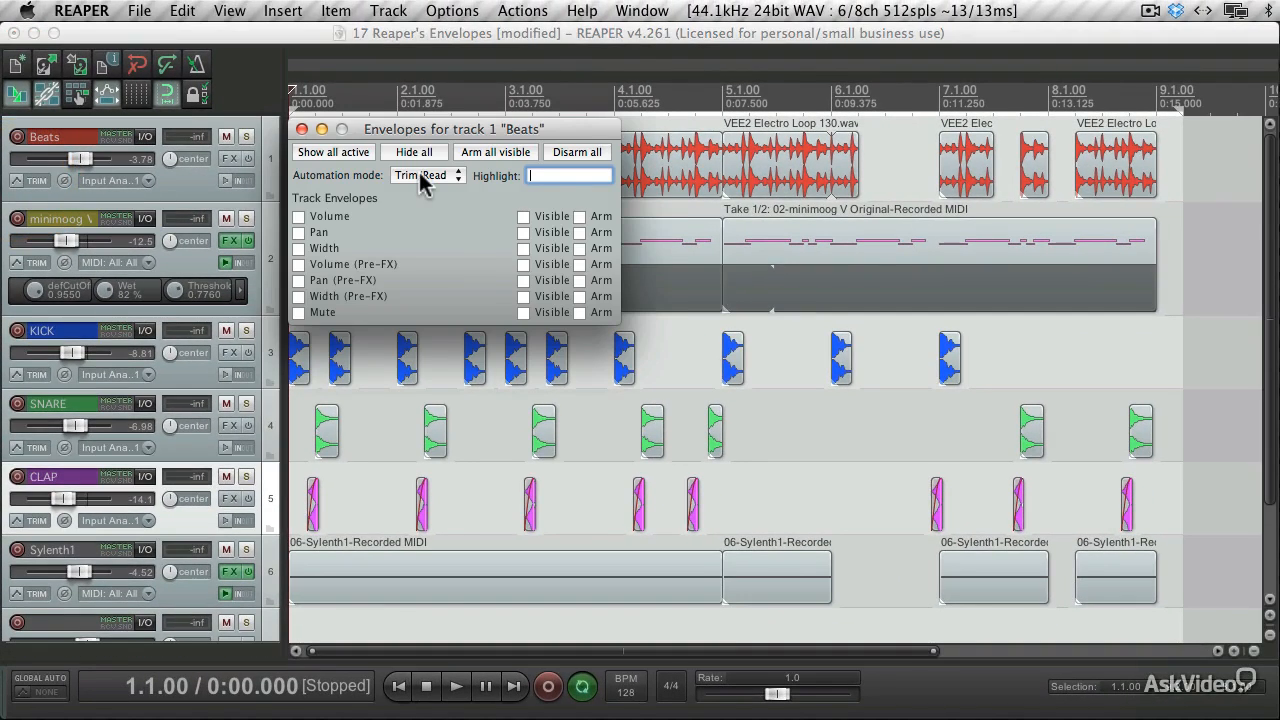
{"action": "left_click", "coordinate": [420, 176]}
{"action": "left_click", "coordinate": [420, 237]}
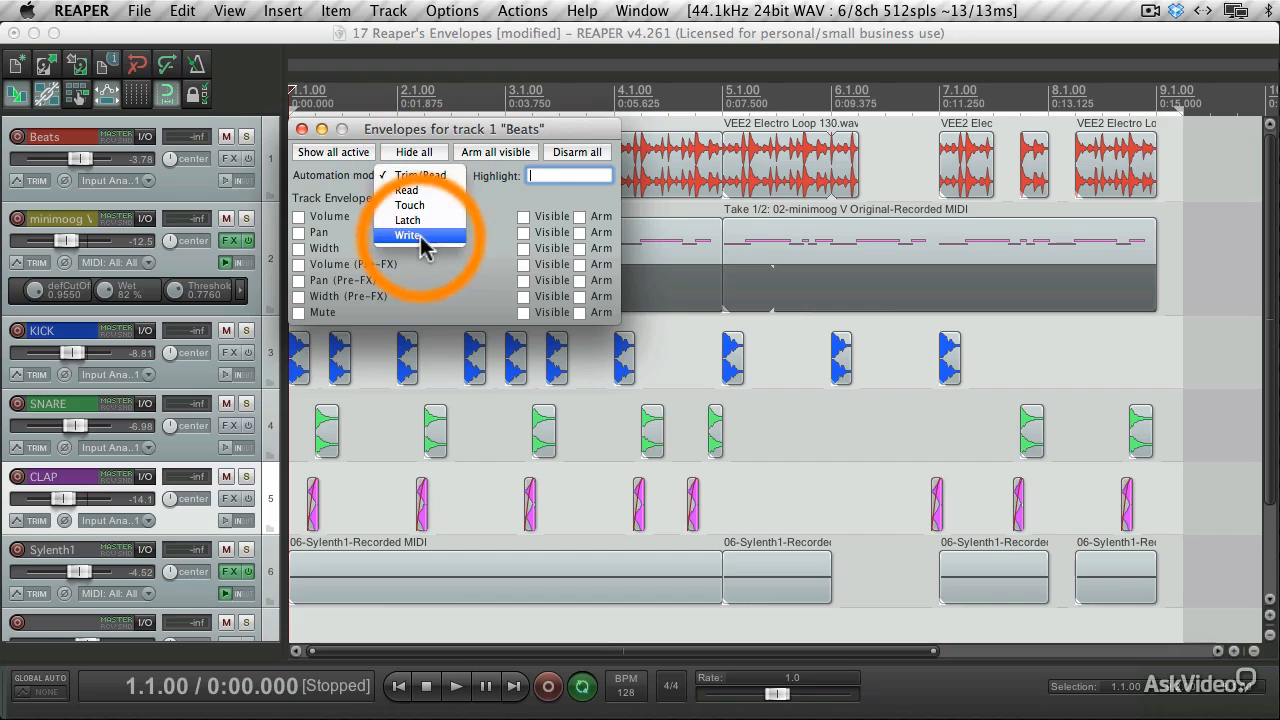
Enable the Beats track's volume envelope and write volume fader moves during playback from the start, ending at about -18 dB past bar 6.
{"action": "left_click", "coordinate": [299, 217]}
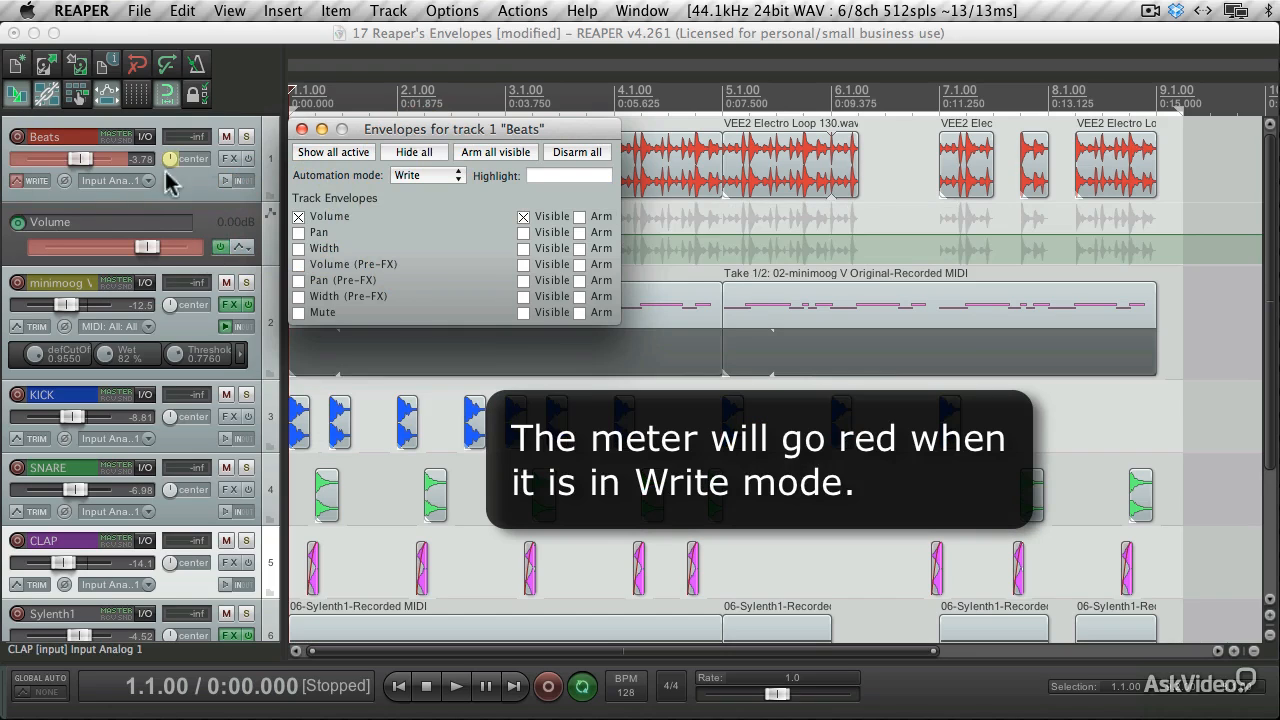
{"action": "left_click", "coordinate": [301, 129]}
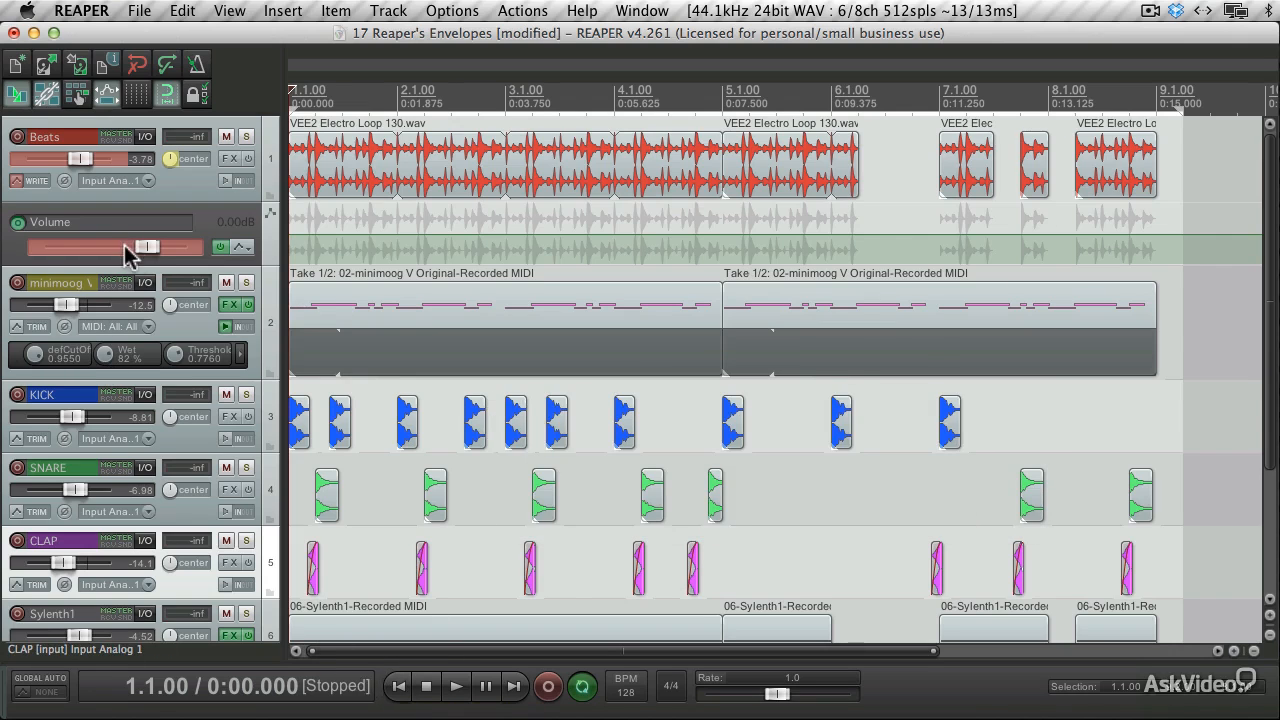
{"action": "key", "text": "space"}
{"action": "mouse_move", "coordinate": [128, 254]}
{"action": "left_mouse_down"}
{"action": "mouse_move", "coordinate": [94, 249]}
{"action": "mouse_move", "coordinate": [145, 247]}
{"action": "mouse_move", "coordinate": [72, 250]}
{"action": "mouse_move", "coordinate": [157, 249]}
{"action": "mouse_move", "coordinate": [97, 249]}
{"action": "left_mouse_up"}
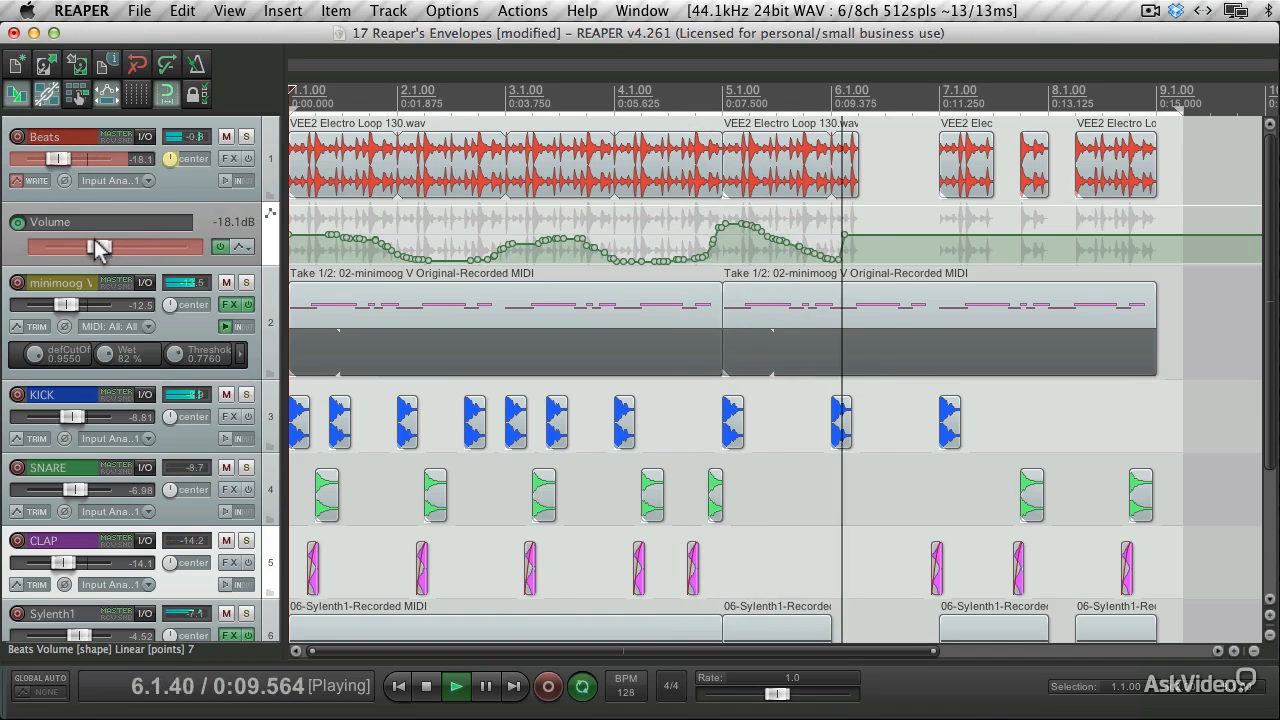
{"action": "key", "text": "space"}
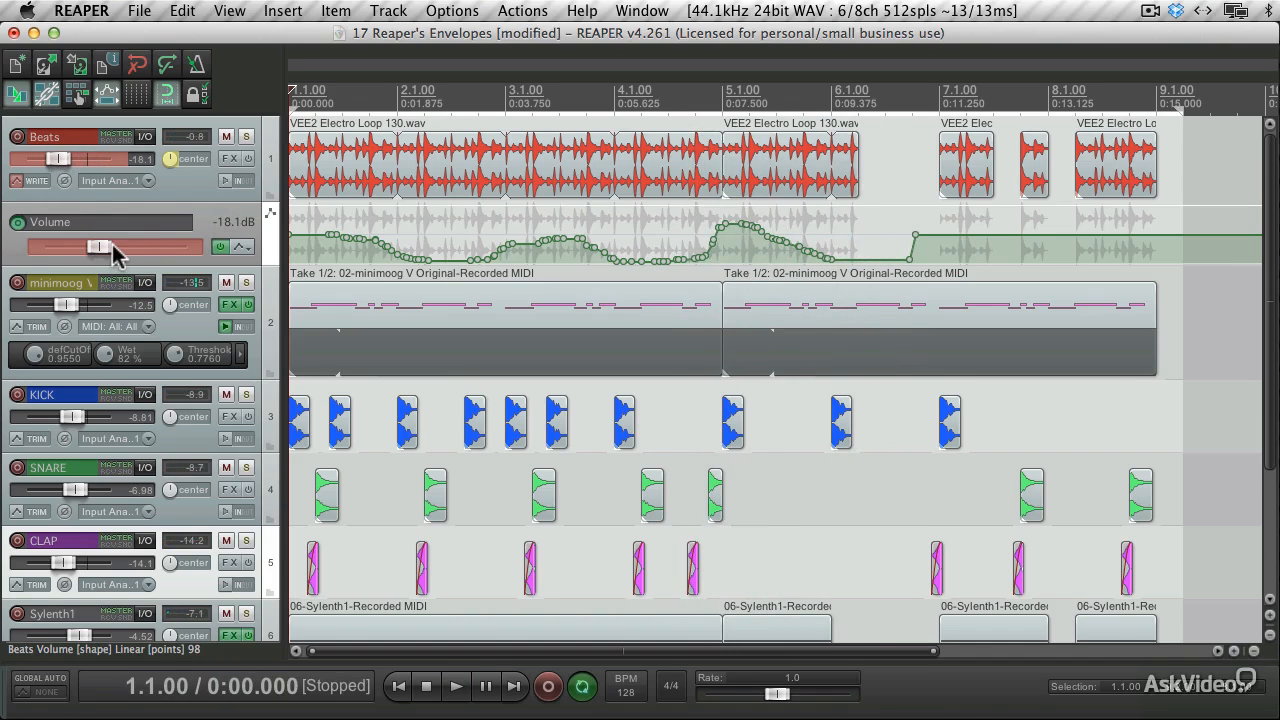
Set the Beats track's automation mode to Read and play back the written volume automation from the start.
{"action": "left_click", "coordinate": [30, 182]}
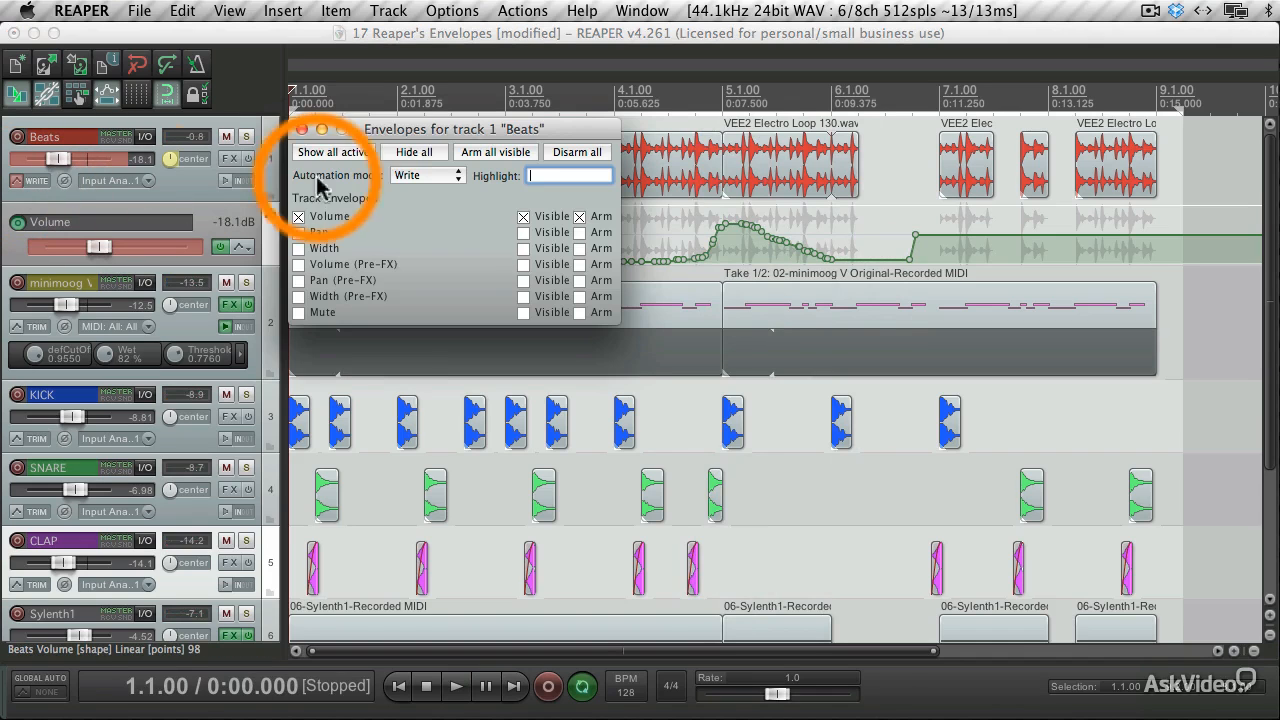
{"action": "left_click", "coordinate": [405, 176]}
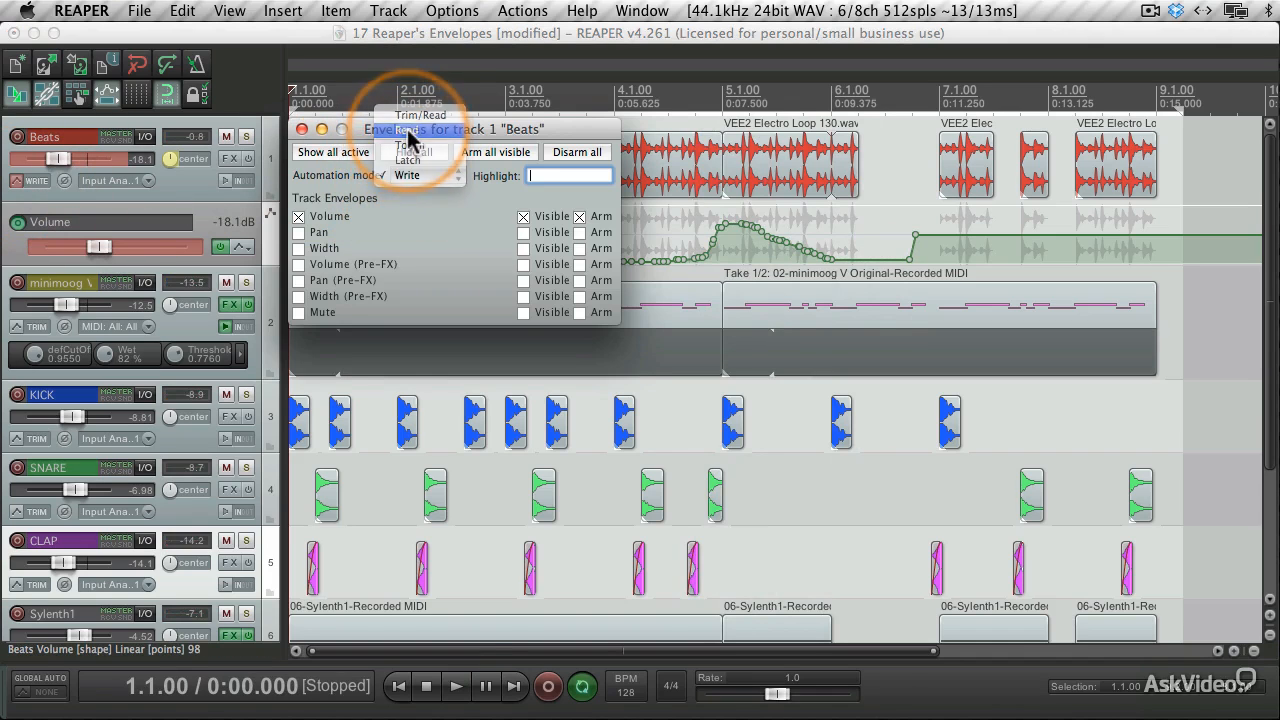
{"action": "left_click", "coordinate": [407, 131]}
{"action": "left_click", "coordinate": [301, 129]}
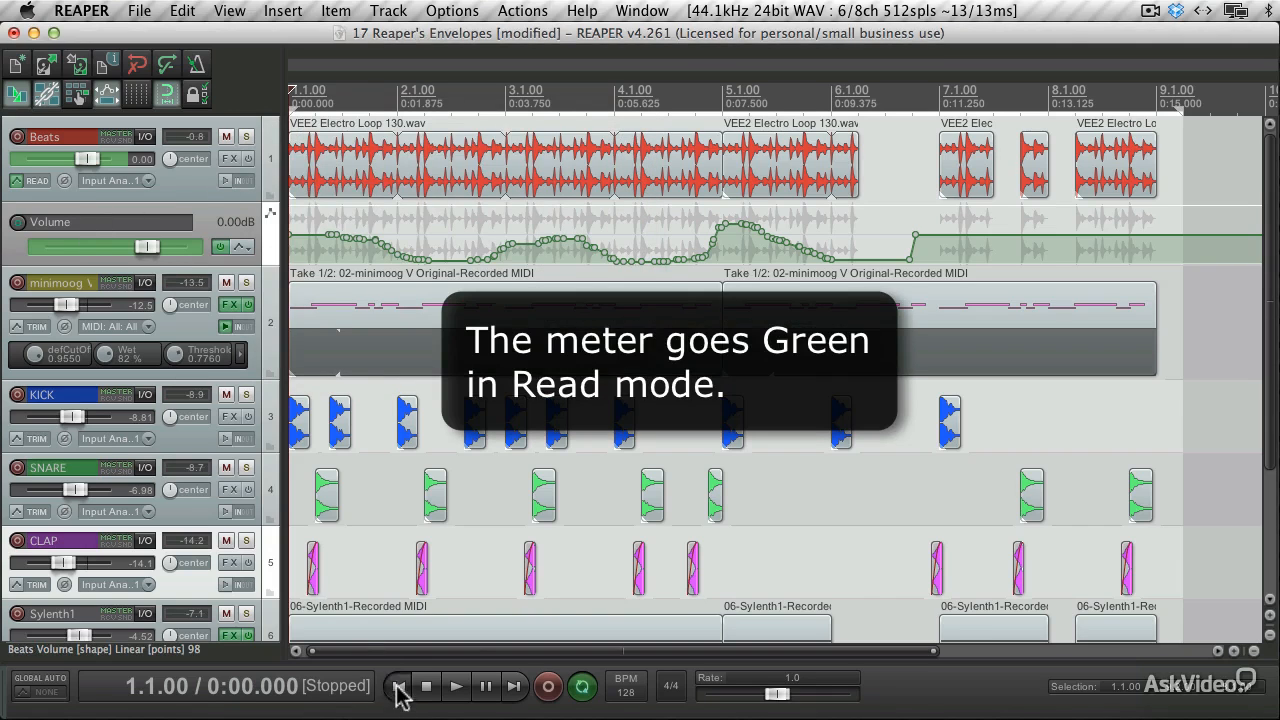
{"action": "key", "text": "space"}
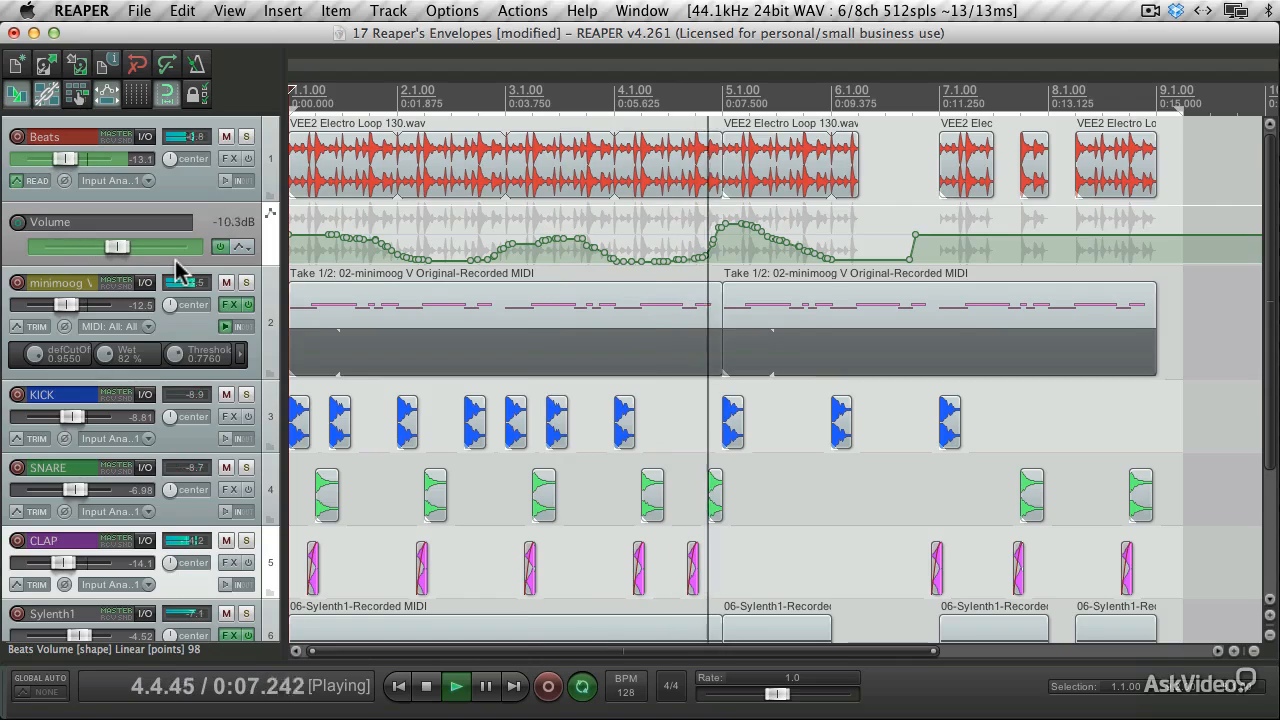
{"action": "key", "text": "space"}
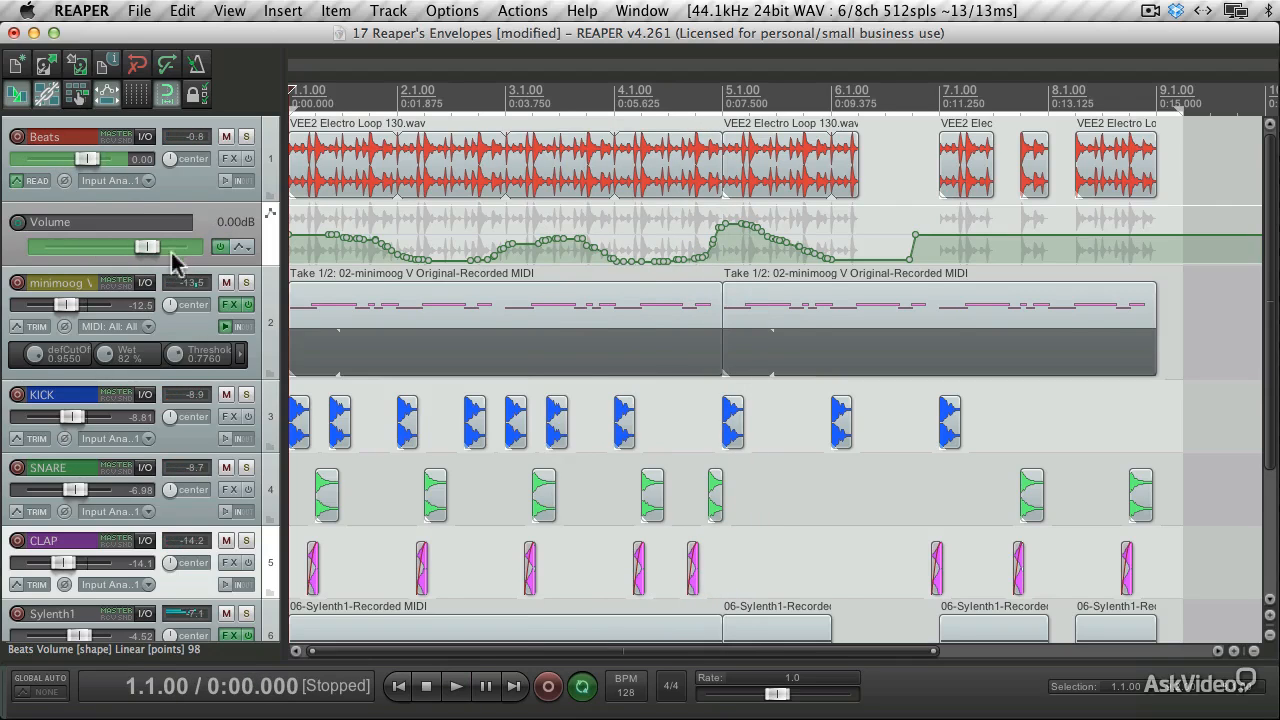
Set the Beats track's automation mode to Latch and close its envelope window.
{"action": "left_click", "coordinate": [28, 180]}
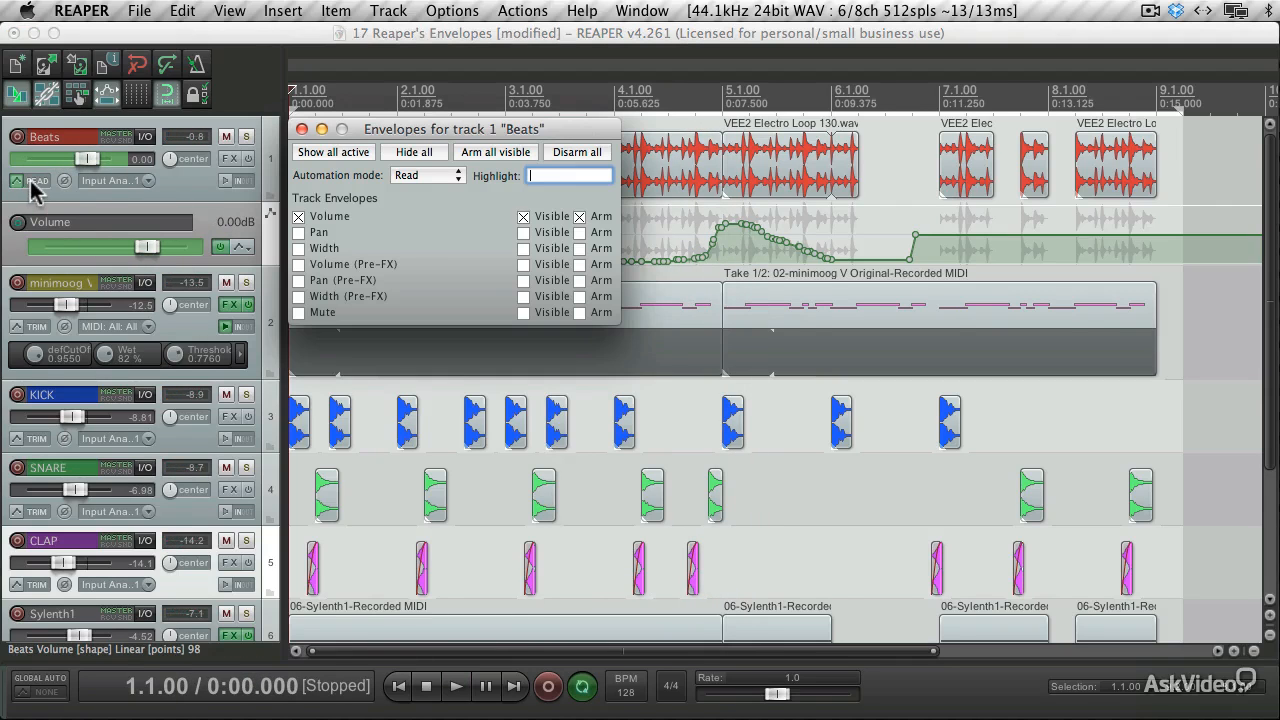
{"action": "left_click", "coordinate": [415, 178]}
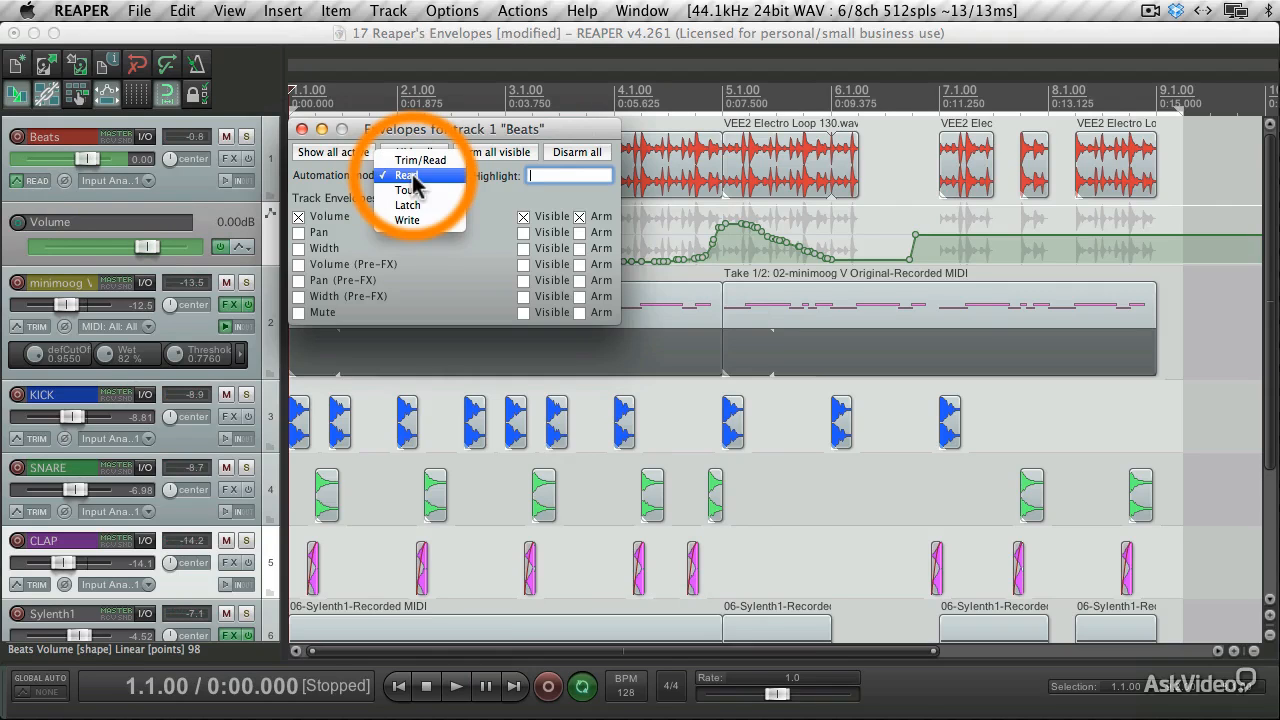
{"action": "left_click", "coordinate": [408, 205]}
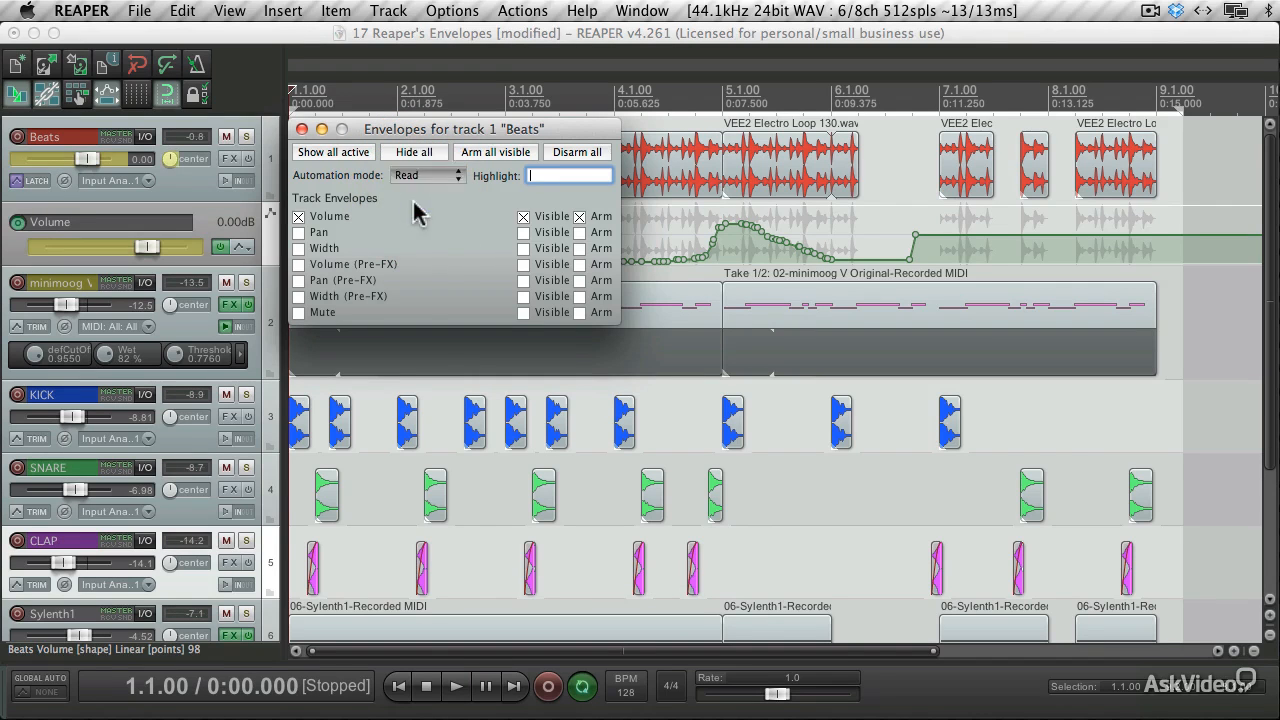
{"action": "left_click", "coordinate": [302, 129]}
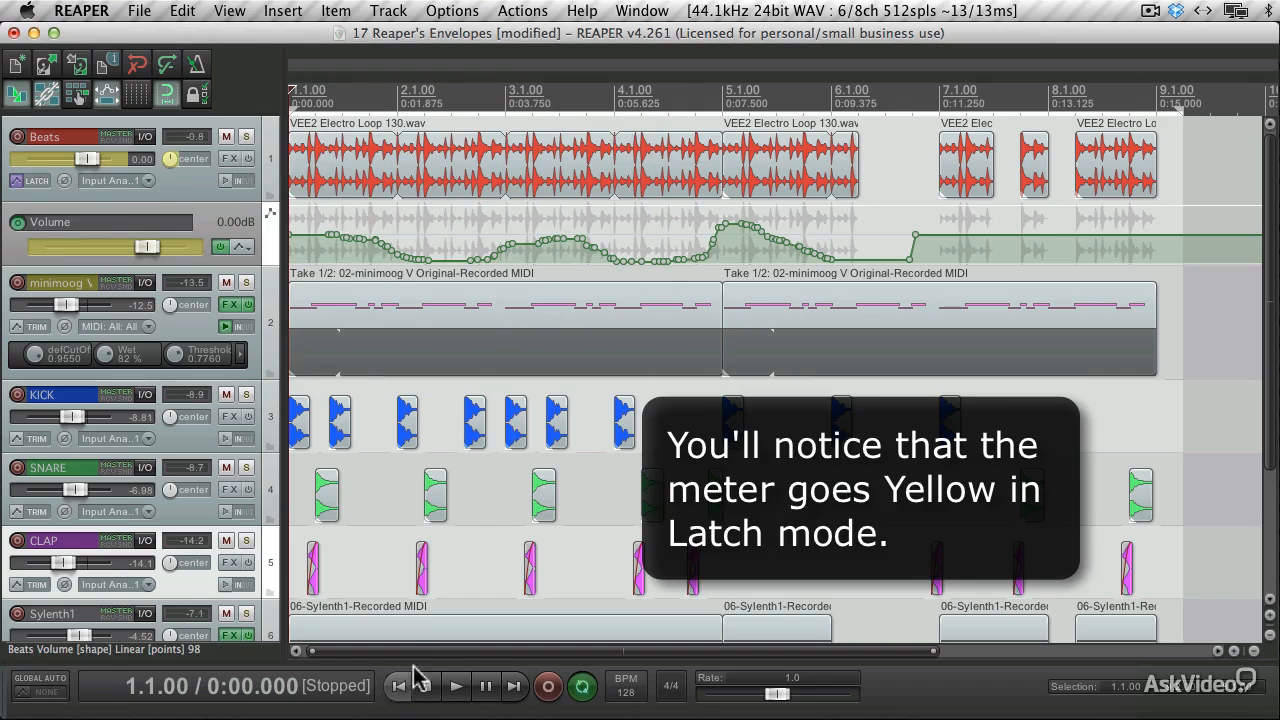
Record Beats volume fader moves in Latch mode during playback, raising a peak after bar 2 and releasing the fader at about -7.8 dB.
{"action": "key", "text": "space"}
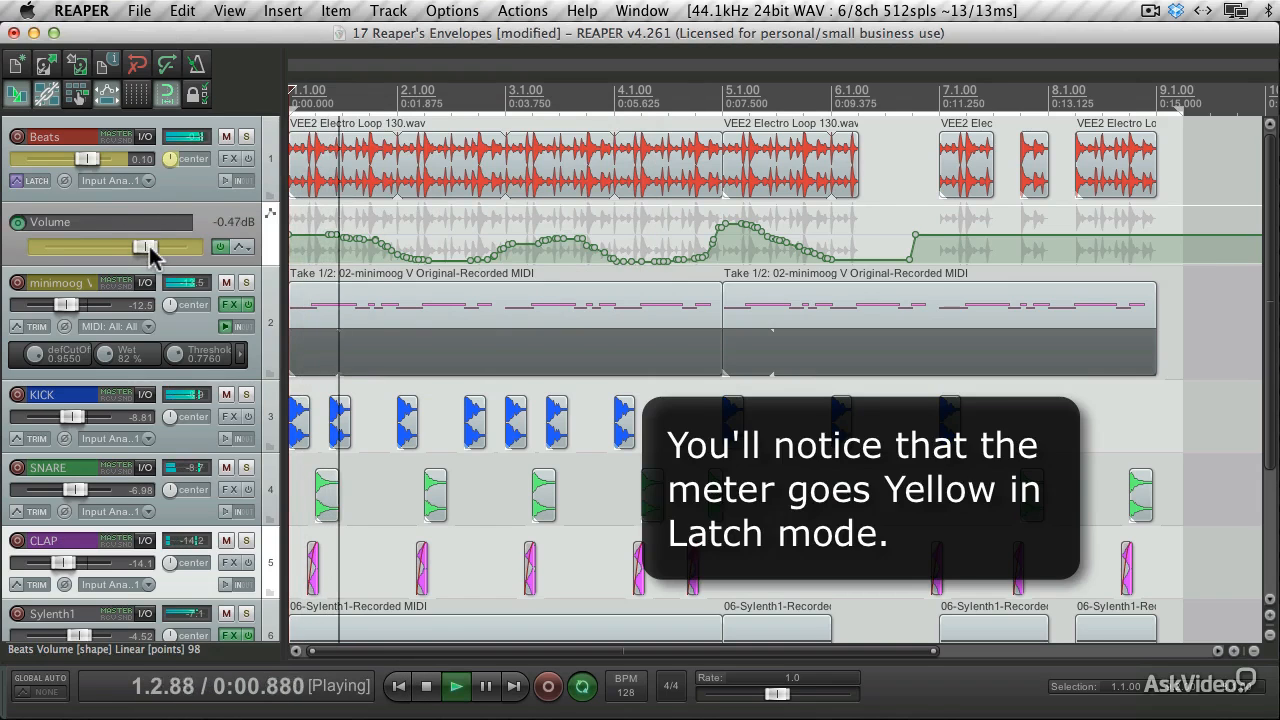
{"action": "mouse_move", "coordinate": [141, 247]}
{"action": "left_mouse_down"}
{"action": "mouse_move", "coordinate": [125, 251]}
{"action": "mouse_move", "coordinate": [200, 228]}
{"action": "mouse_move", "coordinate": [140, 217]}
{"action": "left_mouse_up"}
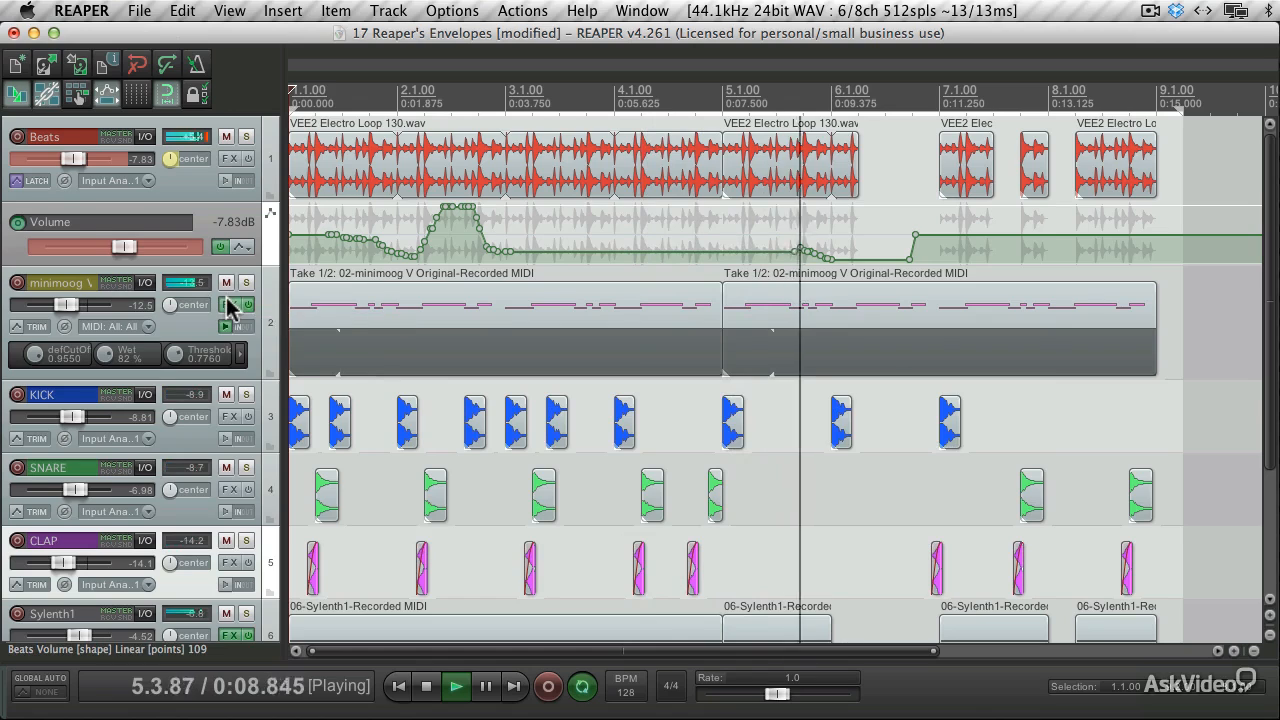
{"action": "key", "text": "space"}
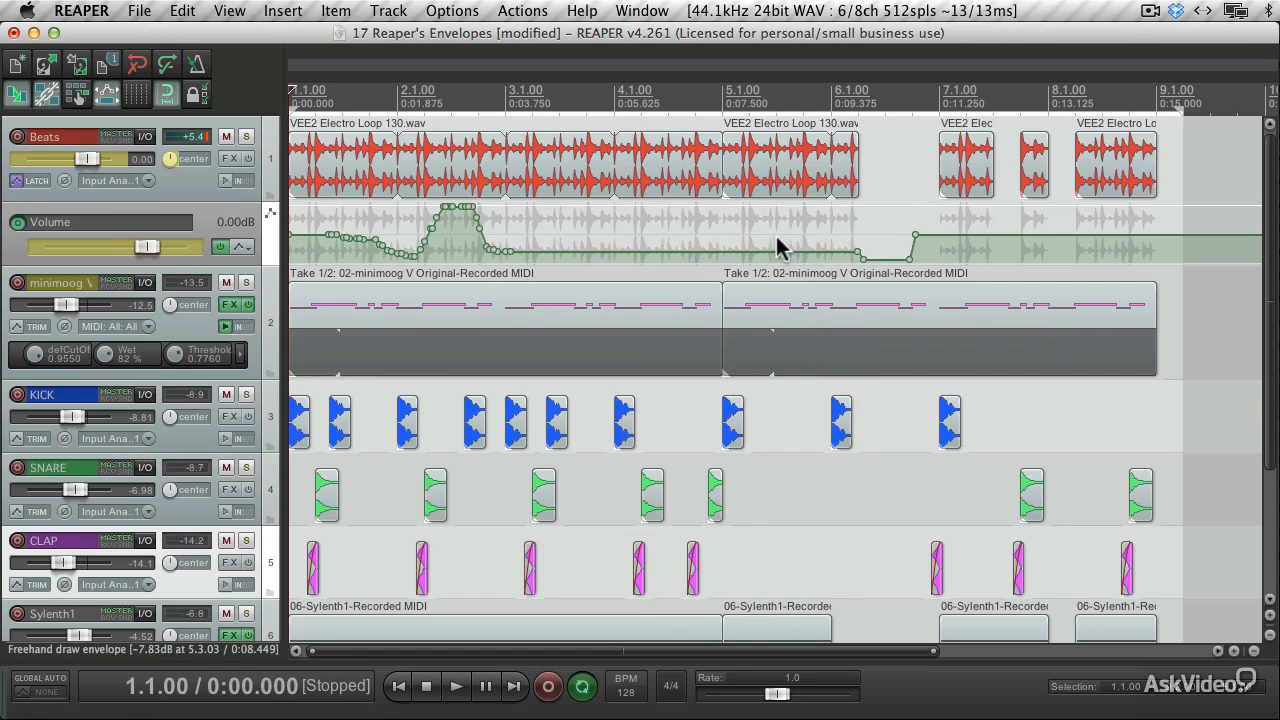
{"action": "left_click_drag", "start_coordinate": [779, 247], "coordinate": [716, 230]}
Set the Beats track's automation mode to Touch and close its envelope window.
{"action": "left_click", "coordinate": [16, 180]}
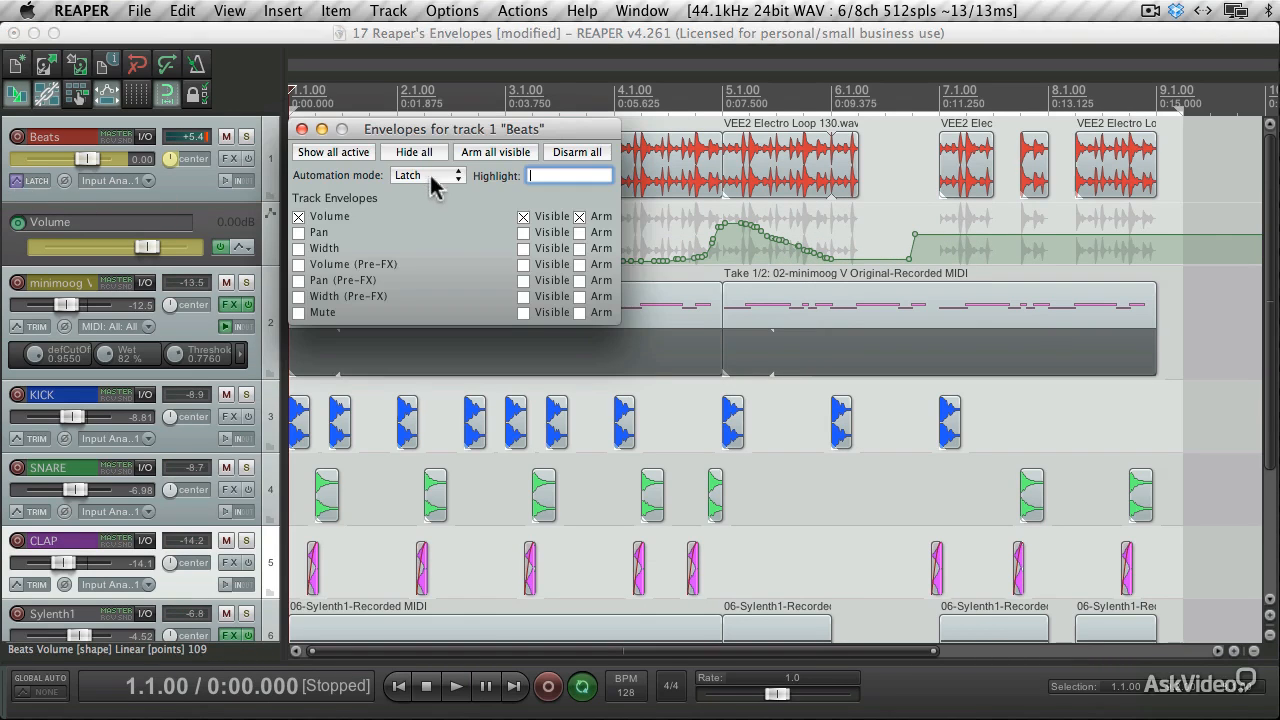
{"action": "left_click", "coordinate": [430, 180]}
{"action": "left_click", "coordinate": [410, 160]}
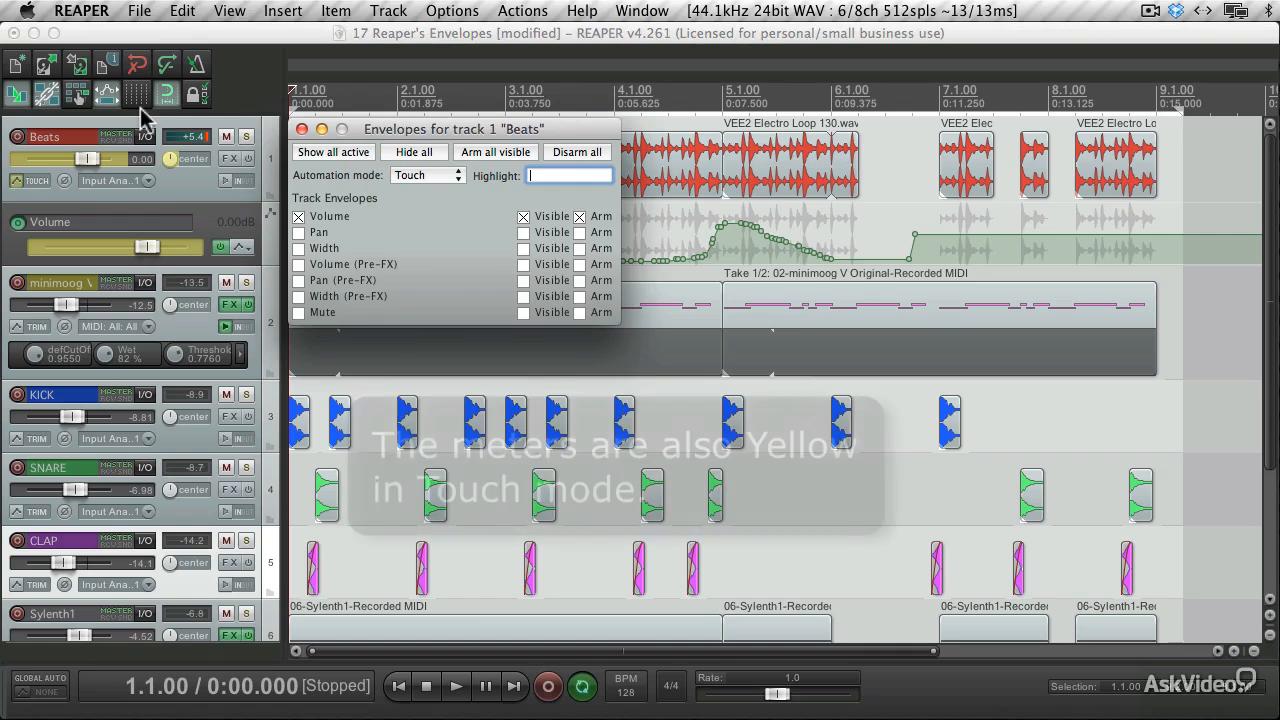
{"action": "left_click", "coordinate": [301, 130]}
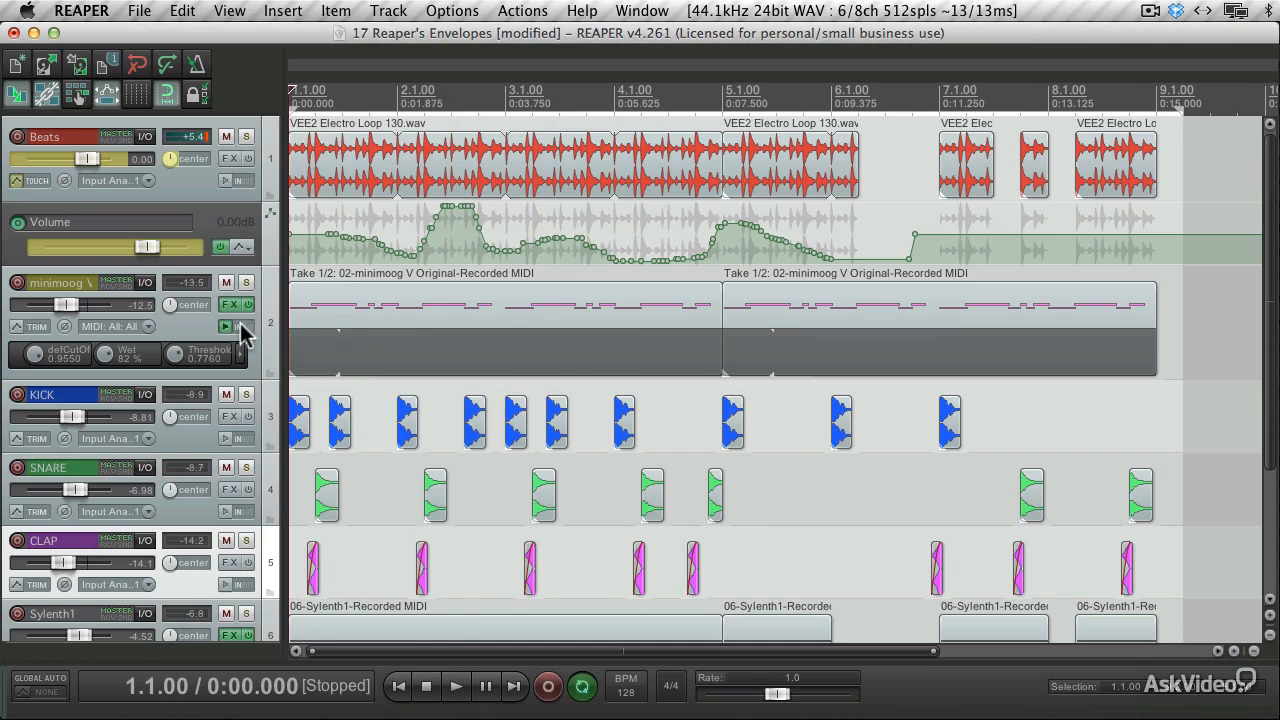
Record Beats volume fader moves in Touch mode between about bars 3 and 5 during playback, including a peak after bar 4.
{"action": "key", "text": "space"}
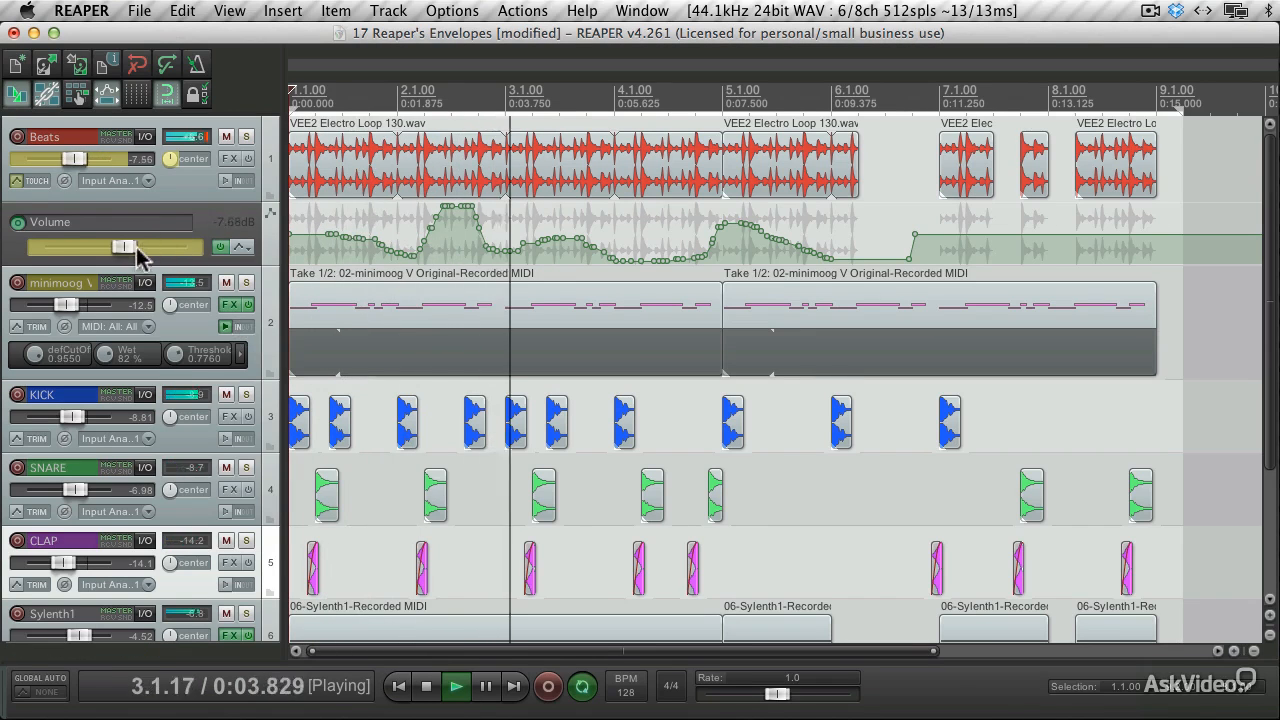
{"action": "mouse_move", "coordinate": [143, 251]}
{"action": "left_mouse_down"}
{"action": "mouse_move", "coordinate": [57, 262]}
{"action": "mouse_move", "coordinate": [180, 246]}
{"action": "mouse_move", "coordinate": [122, 248]}
{"action": "mouse_move", "coordinate": [140, 247]}
{"action": "left_mouse_up"}
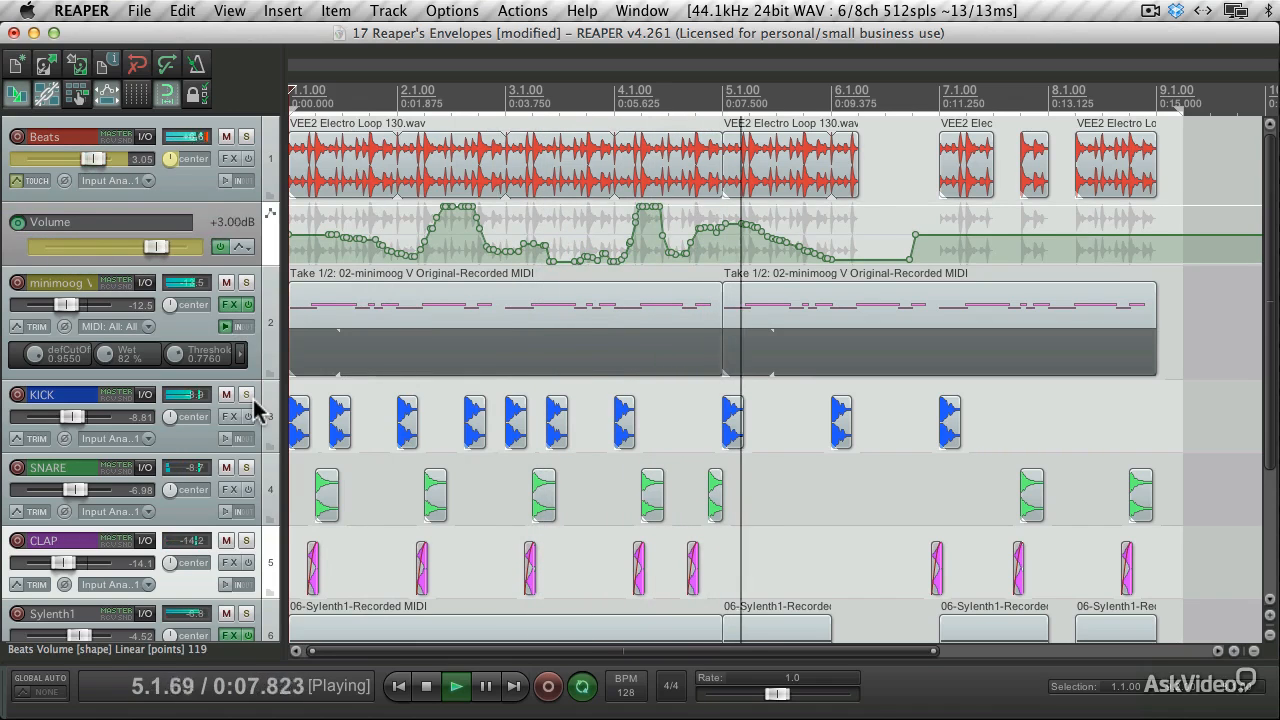
{"action": "key", "text": "space"}
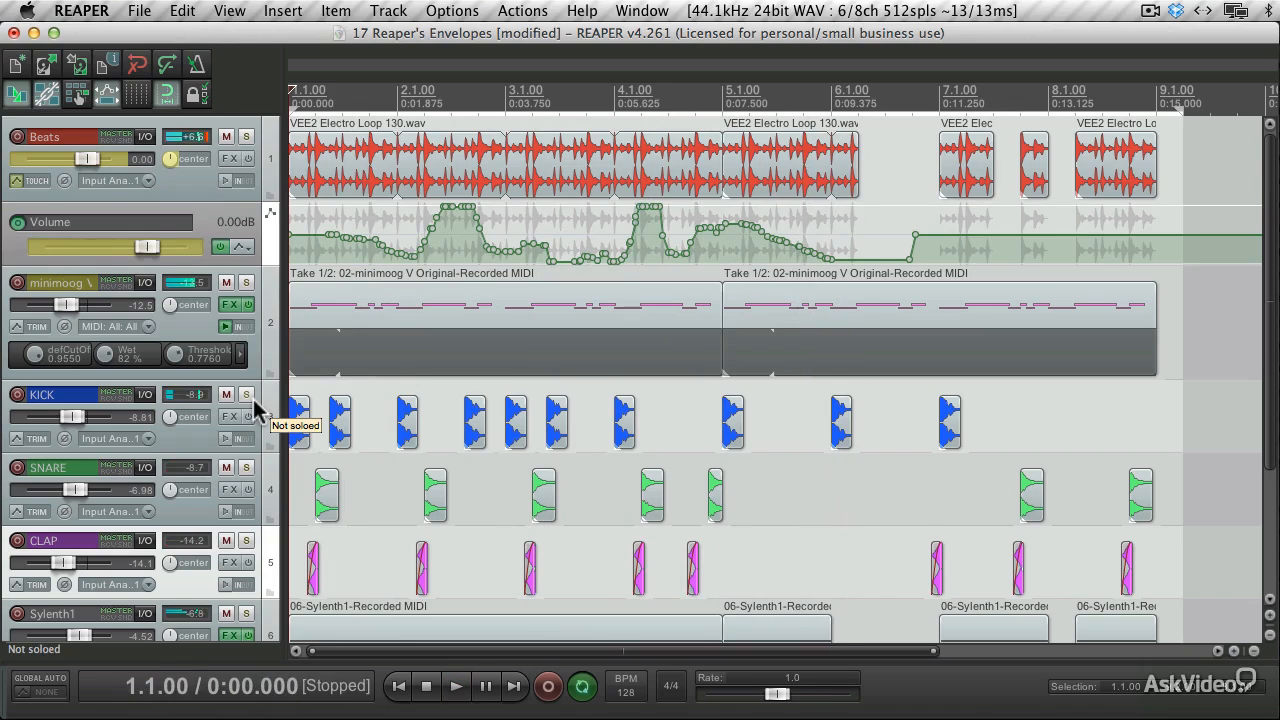